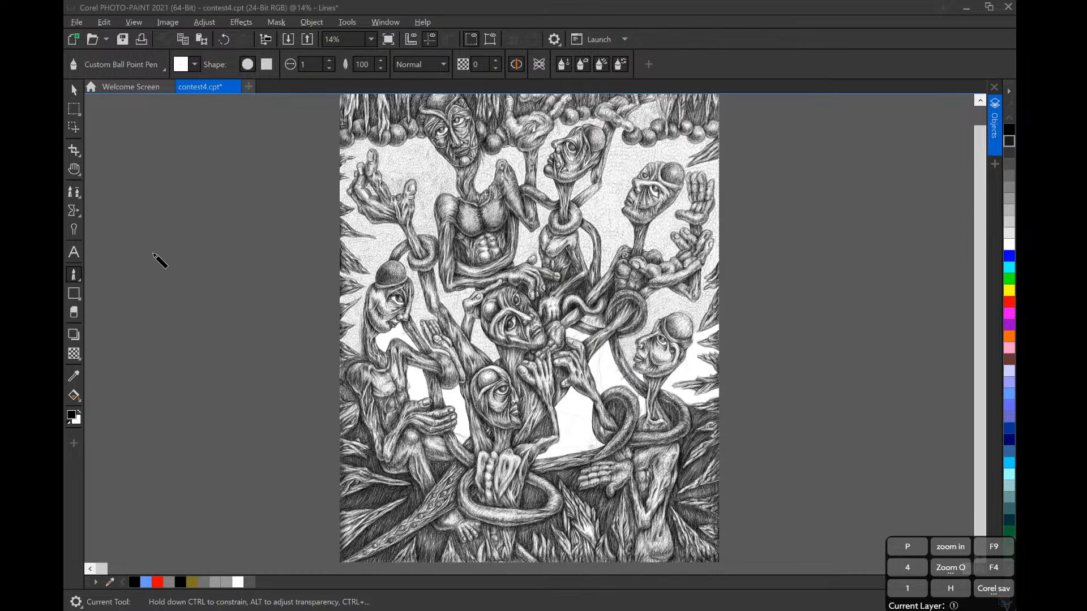
# Step: Examine the whole ink drawing and inspect its central, lower and upper figures up close
pyautogui.scroll(2, 430, 345)
pyautogui.scroll(-4, 493, 367)
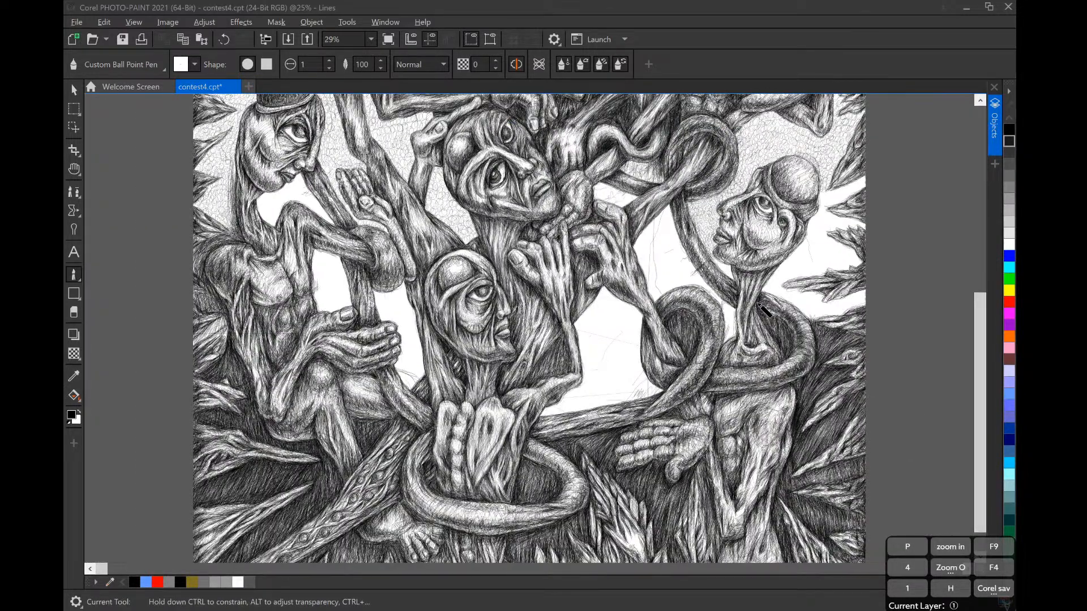
pyautogui.scroll(-4, 764, 310)
pyautogui.scroll(3, 764, 310)
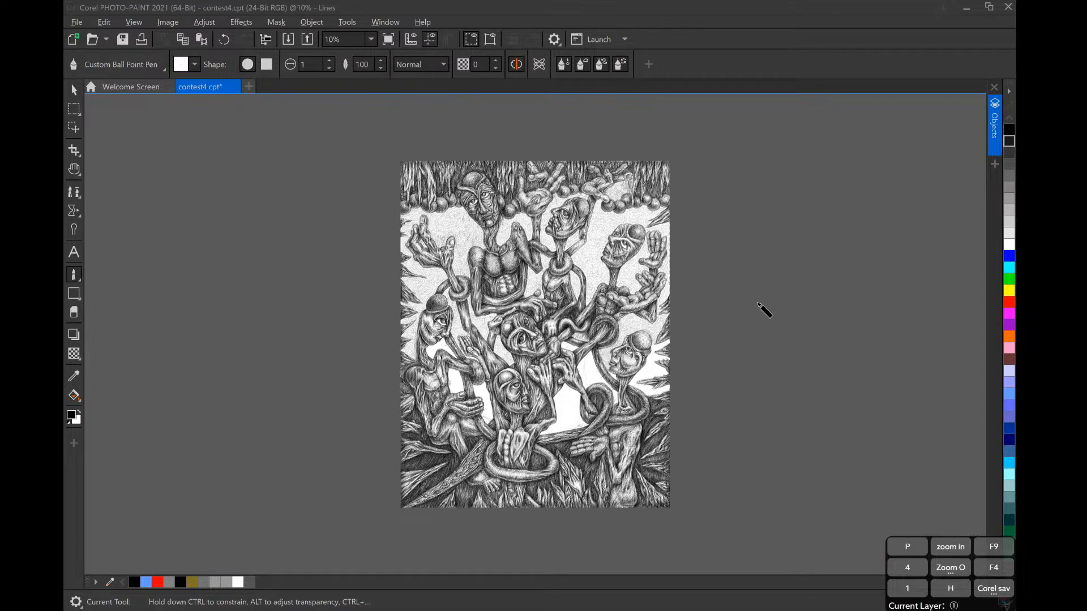
pyautogui.scroll(-3, 767, 307)
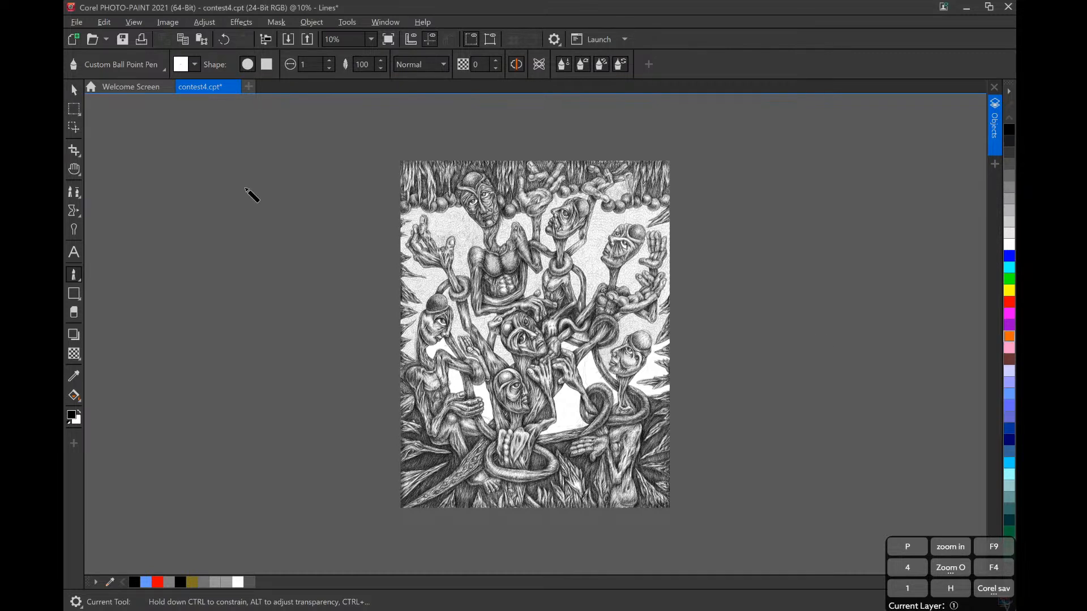
pyautogui.scroll(4, 543, 313)
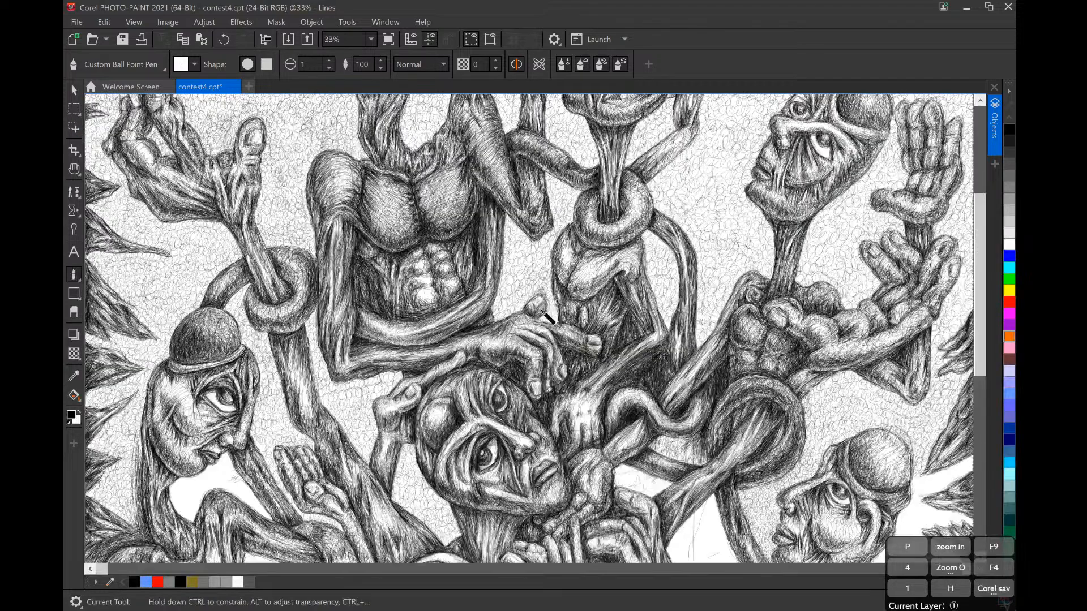
pyautogui.scroll(-4, 541, 311)
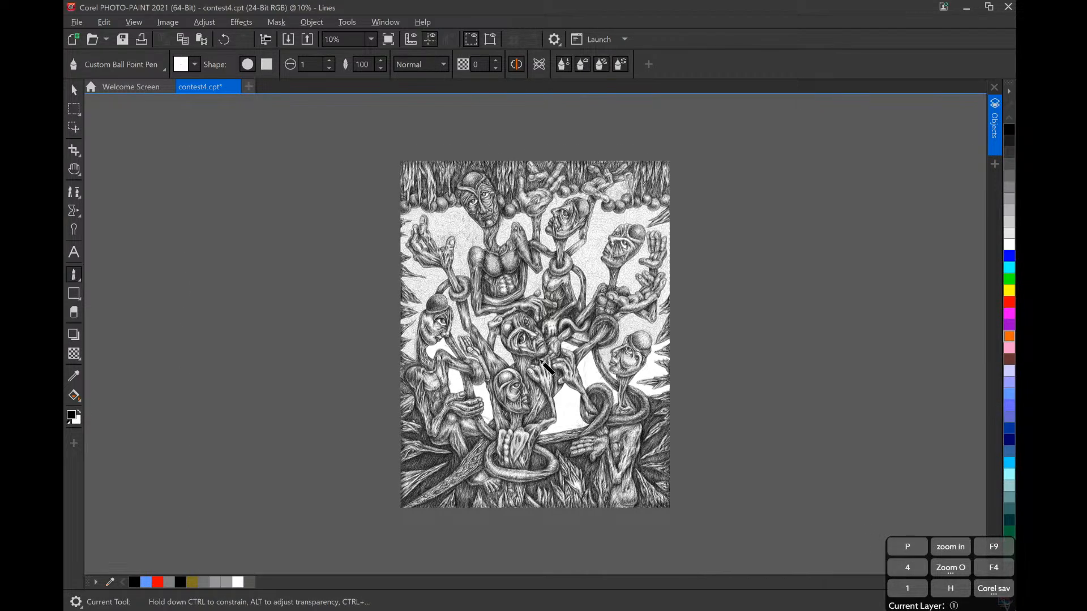
pyautogui.scroll(4, 492, 443)
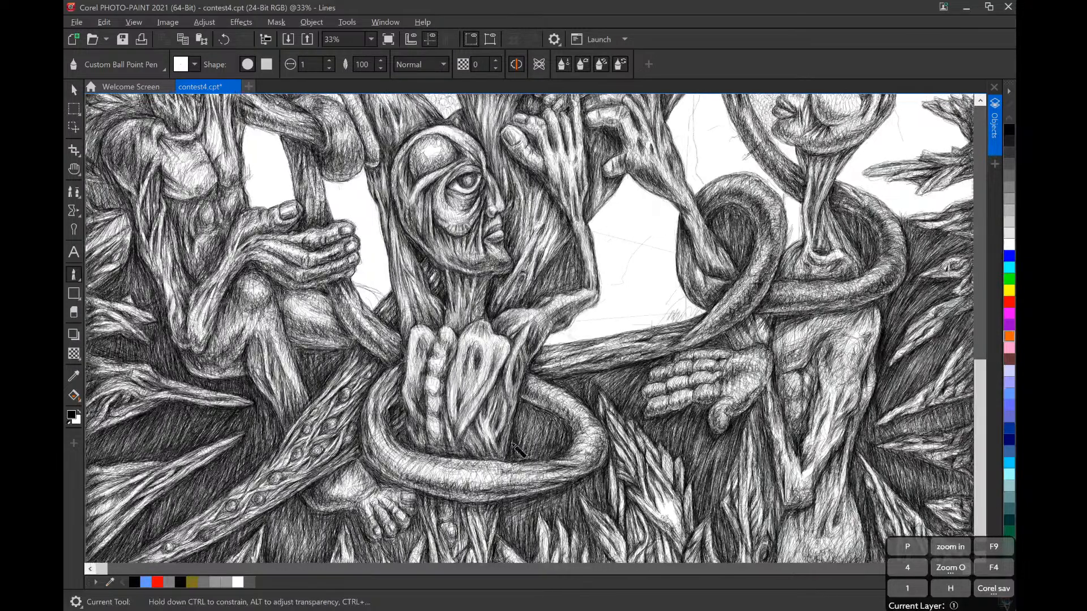
pyautogui.scroll(-4, 519, 449)
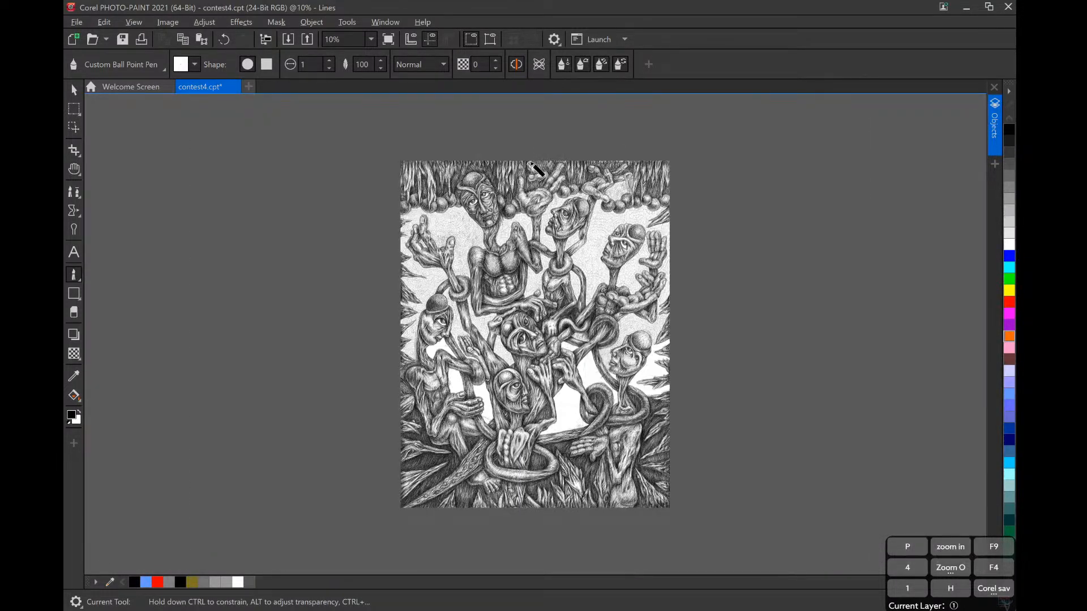
pyautogui.scroll(4, 533, 184)
pyautogui.scroll(-4, 531, 216)
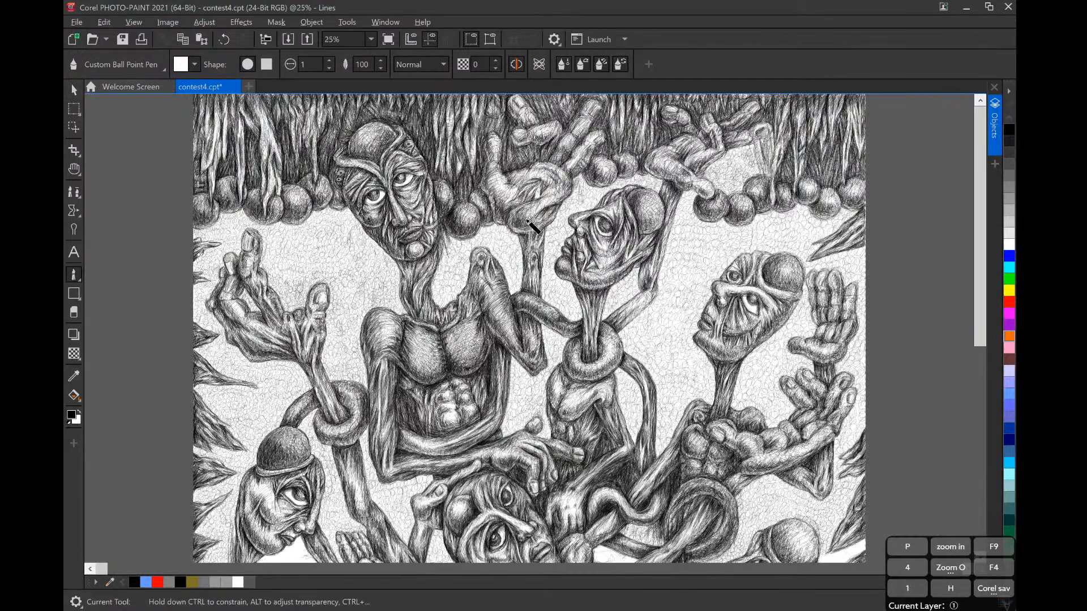
# Step: Display the image's object list and hide the Lines object to view the sketch beneath it
pyautogui.click(995, 127)
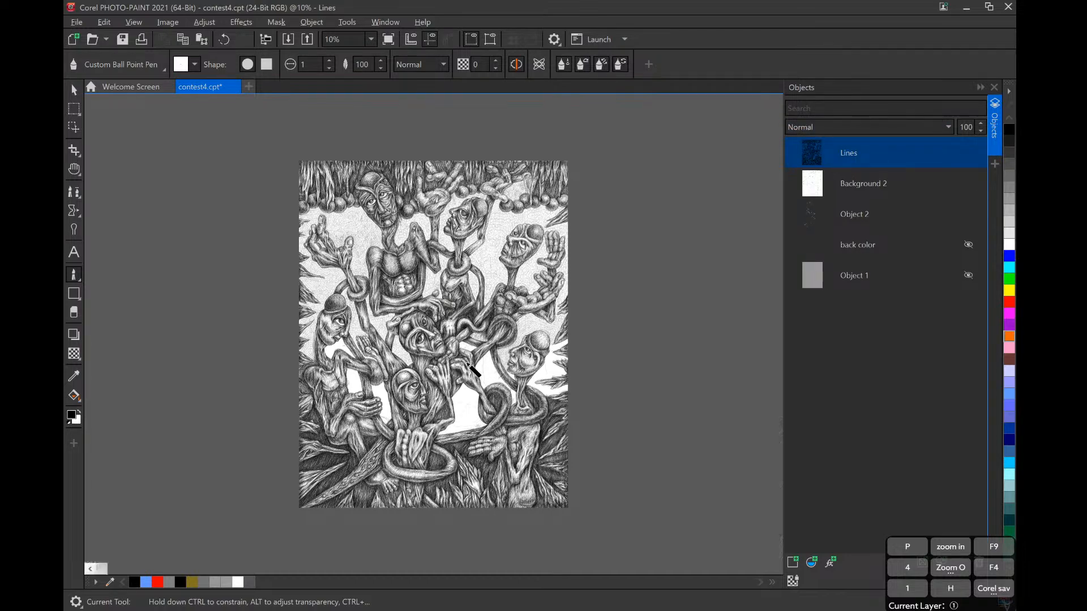
pyautogui.scroll(3, 472, 368)
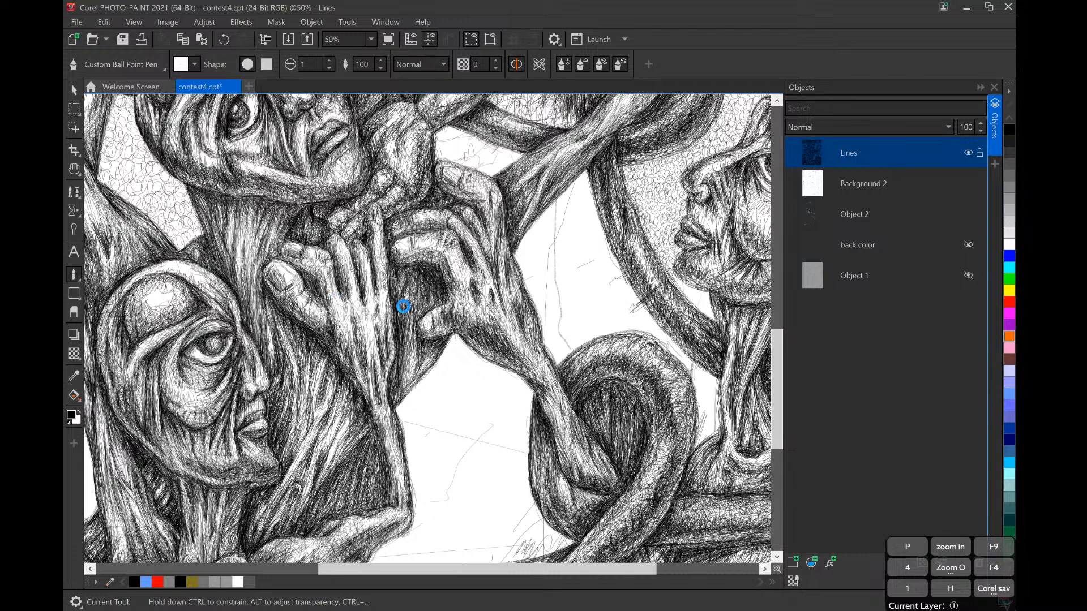
pyautogui.press('F3')
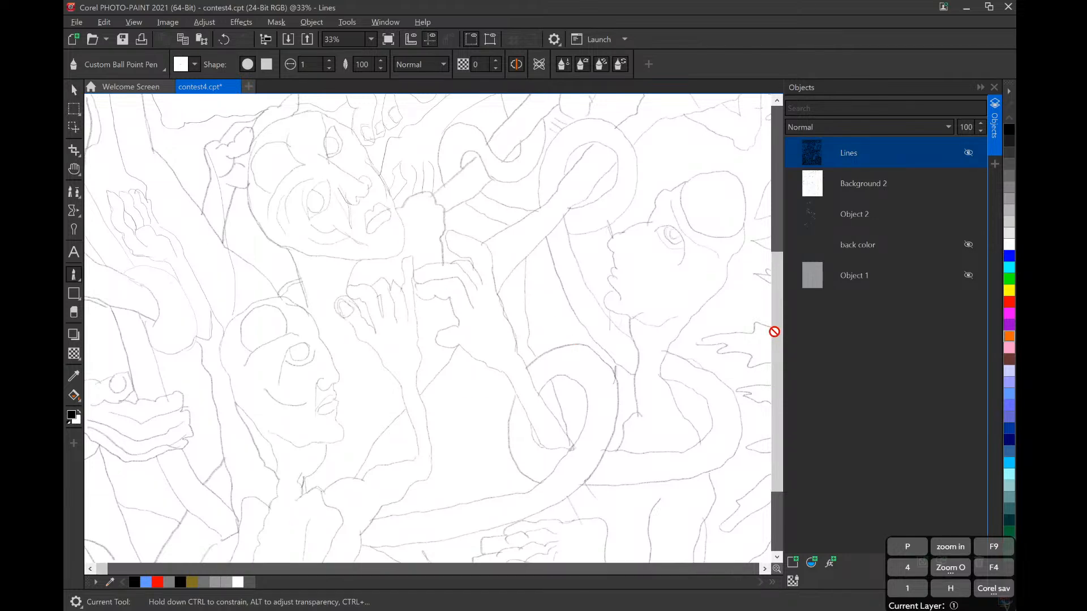
pyautogui.press('F4')
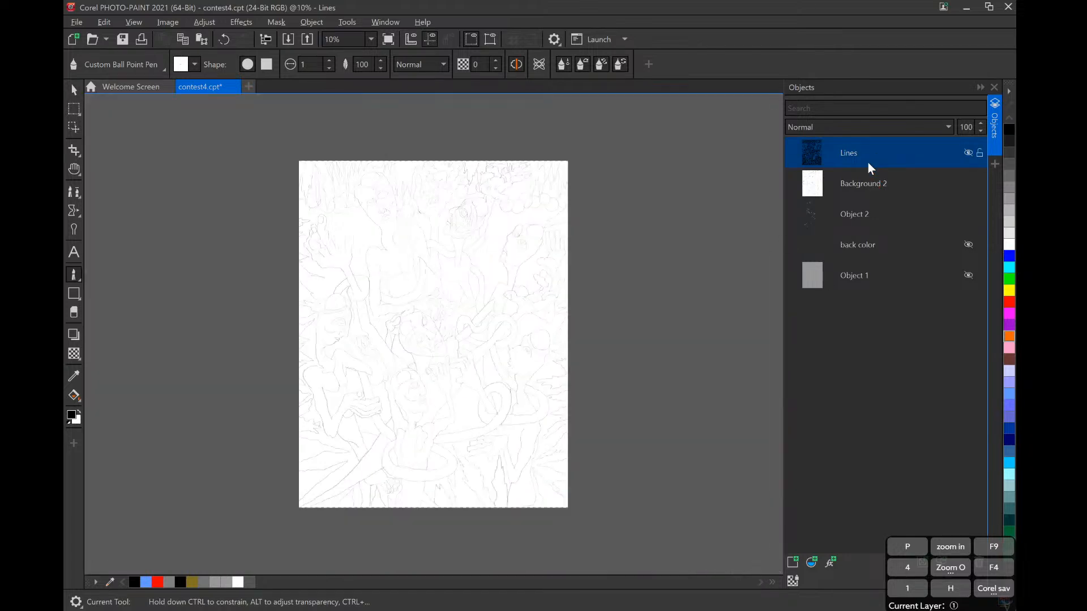
# Step: Examine the sketch outlines of the central figures and make the Lines object visible again
pyautogui.scroll(3, 396, 363)
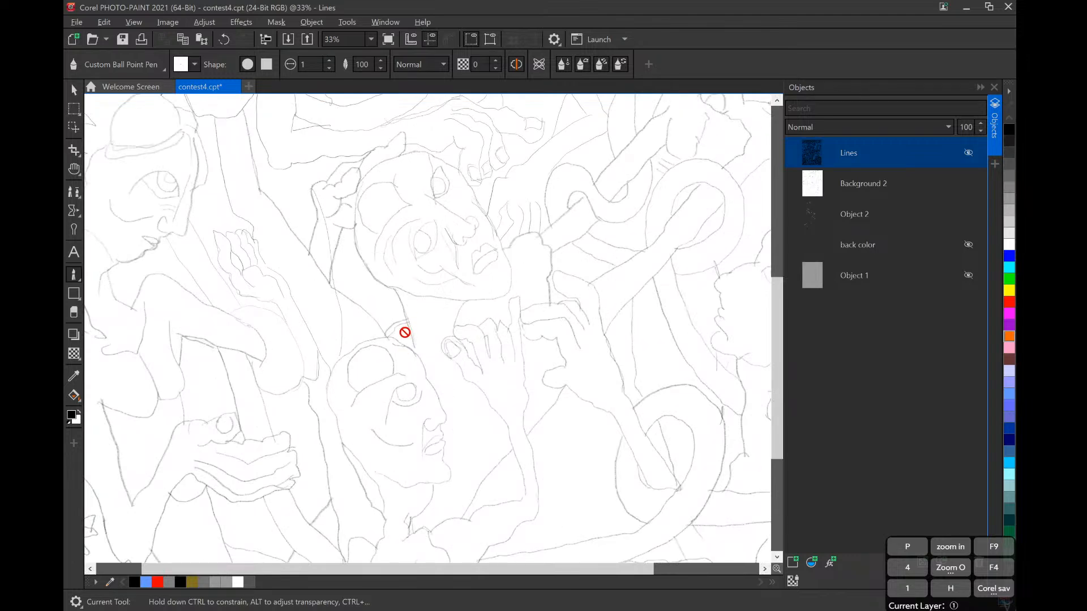
pyautogui.scroll(-1, 405, 332)
pyautogui.scroll(-2, 404, 332)
pyautogui.scroll(2, 405, 332)
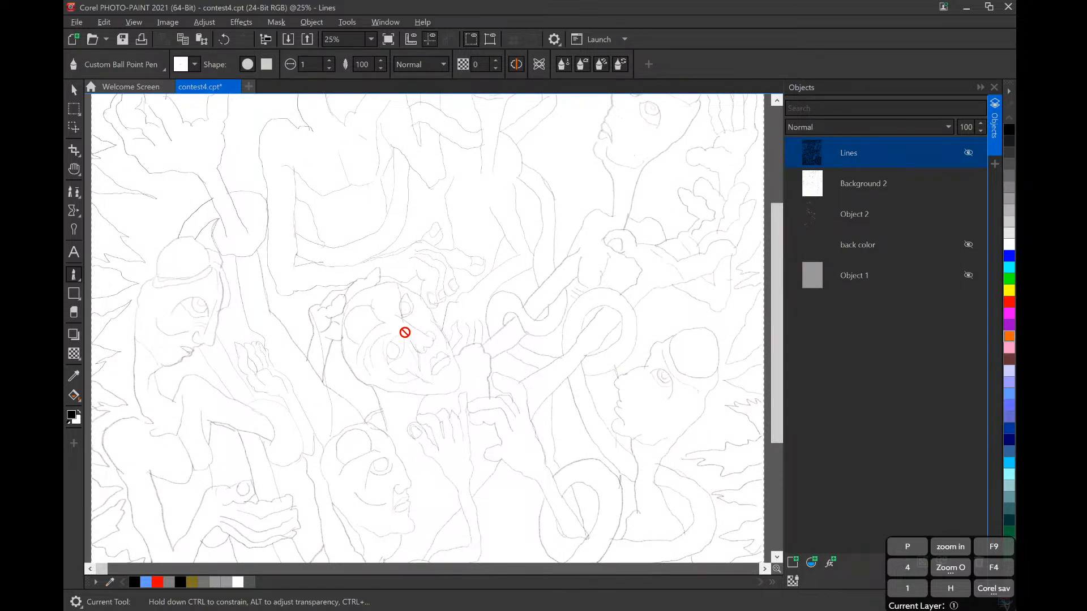
pyautogui.scroll(-2, 418, 370)
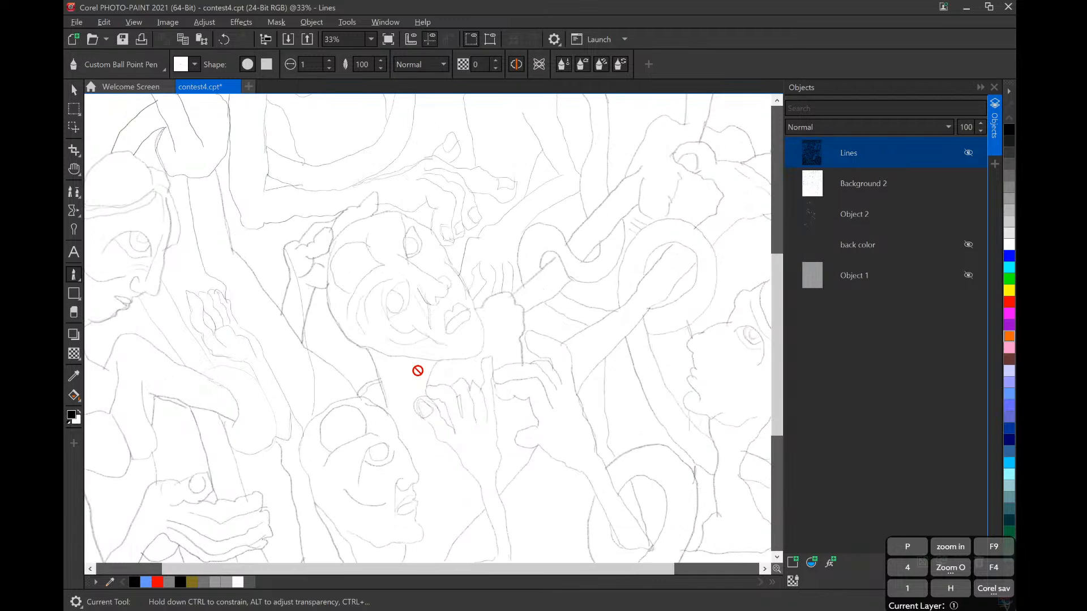
pyautogui.scroll(-3, 418, 370)
pyautogui.scroll(3, 418, 370)
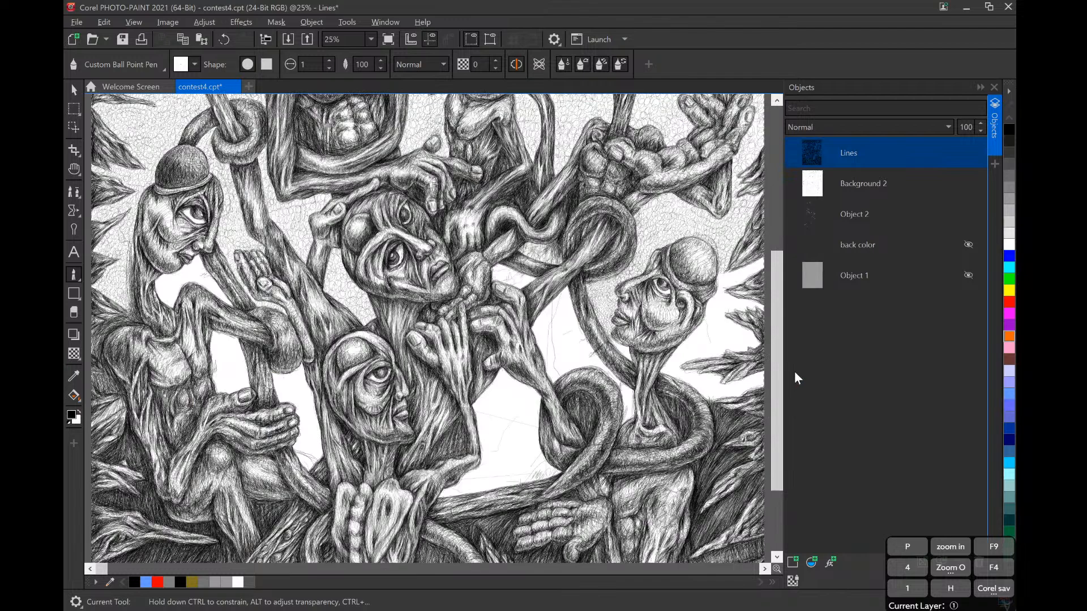
# Step: Examine the hatching on the faces and raised hand in the upper part of the drawing
pyautogui.moveTo(777, 348); pyautogui.dragTo(790, 186)
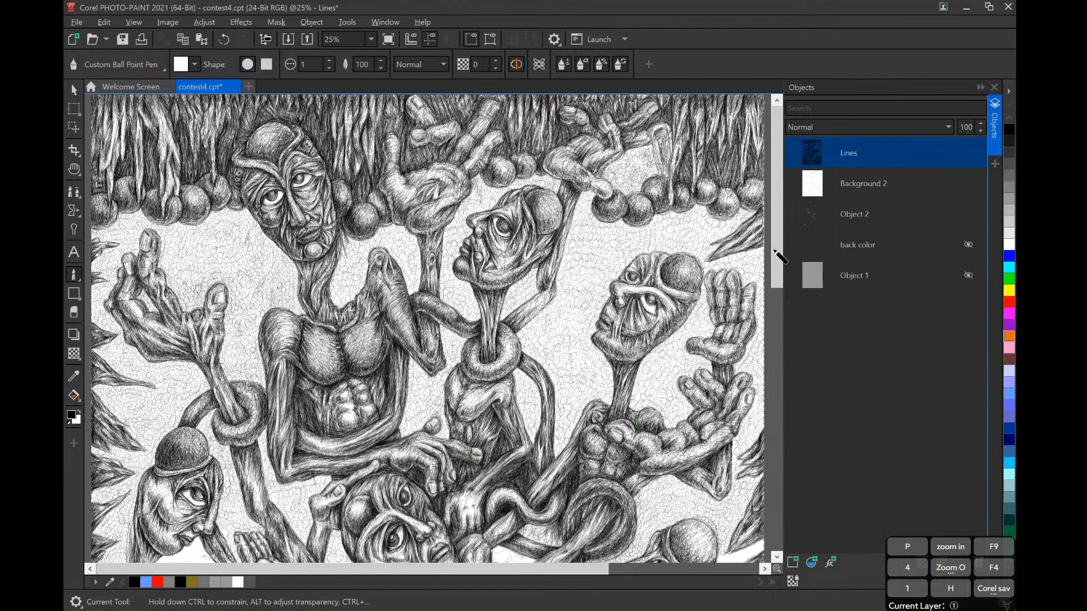
pyautogui.scroll(1, 518, 335)
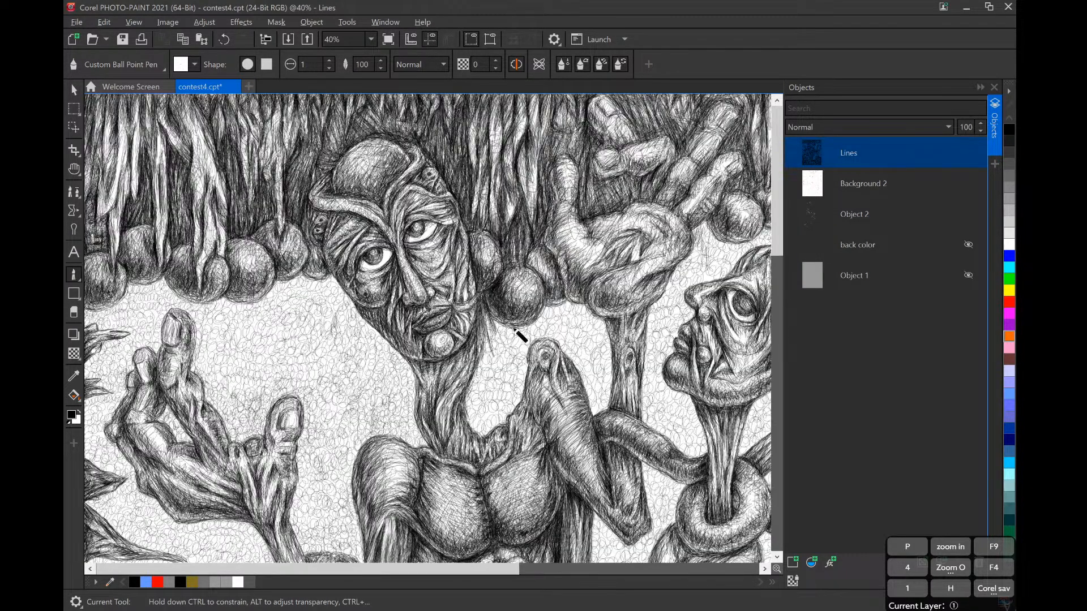
pyautogui.scroll(1, 512, 320)
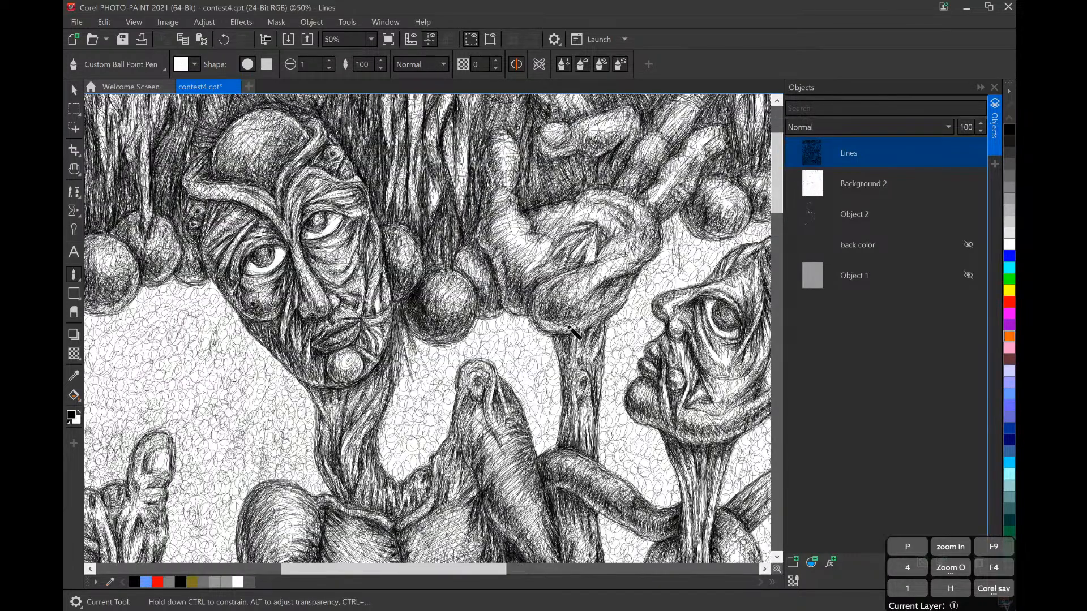
pyautogui.scroll(2, 580, 315)
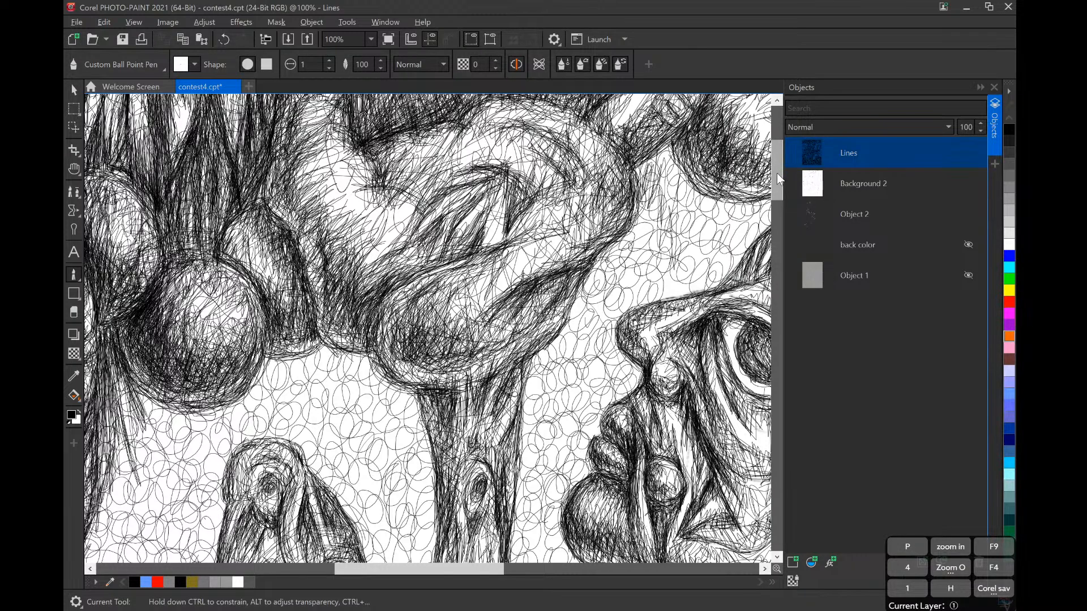
pyautogui.scroll(-1, 464, 252)
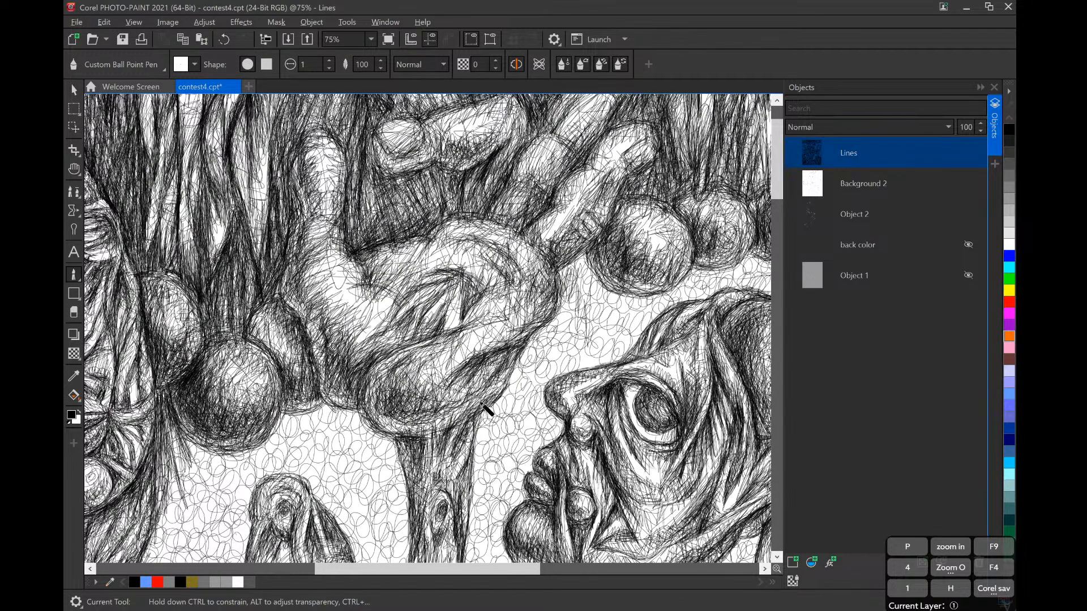
pyautogui.scroll(-2, 450, 388)
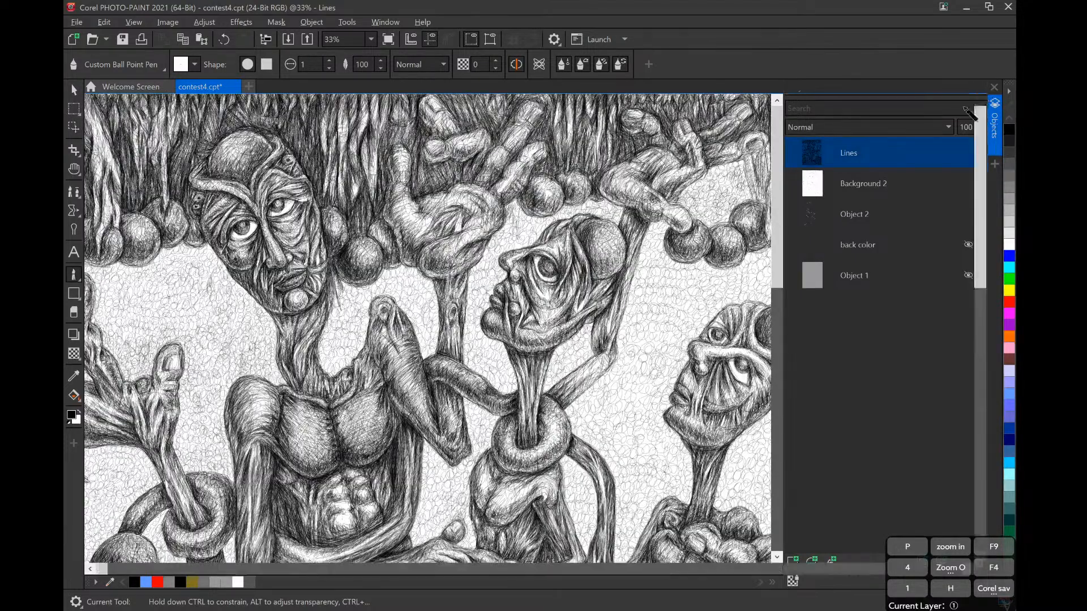
# Step: Collapse the object list and examine the upper figures and the looped line texture of the background between them
pyautogui.click(981, 88)
pyautogui.scroll(-1, 586, 311)
pyautogui.scroll(2, 585, 311)
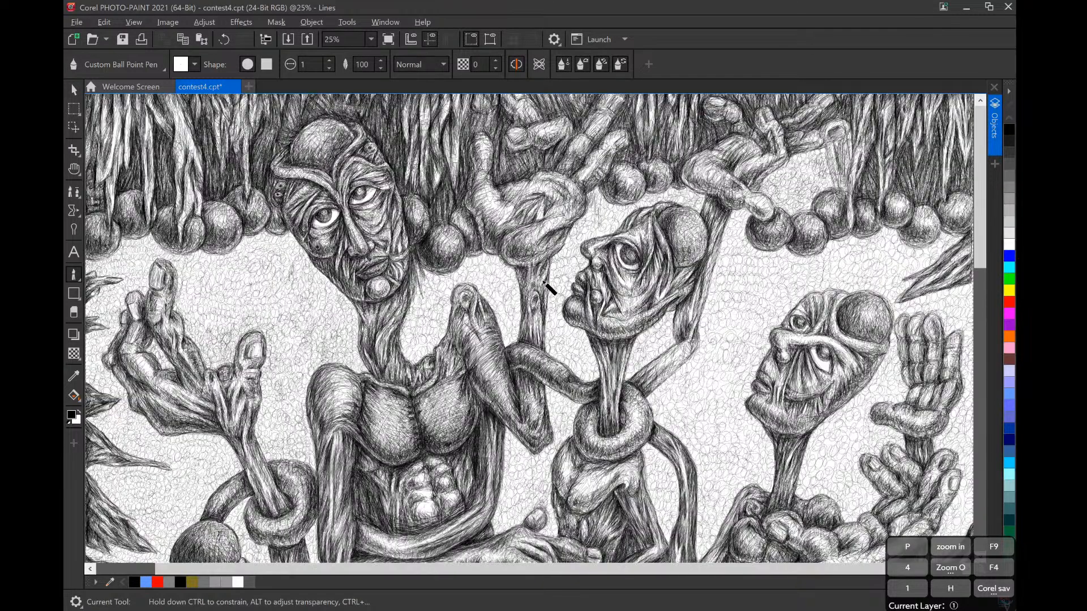
pyautogui.scroll(1, 498, 311)
pyautogui.scroll(-1, 498, 311)
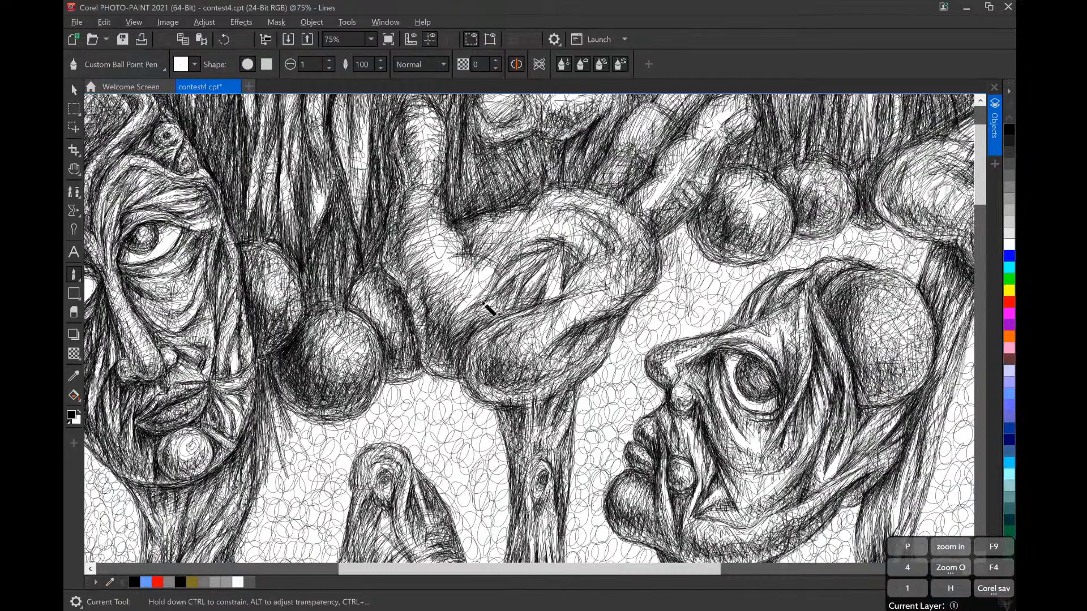
pyautogui.scroll(-1, 465, 287)
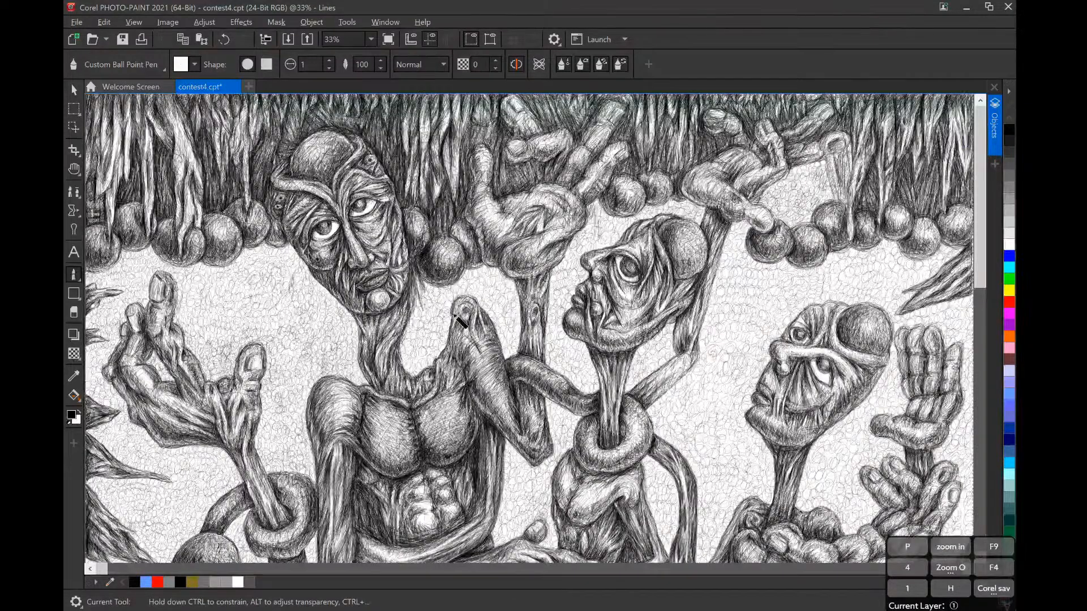
pyautogui.scroll(-1, 459, 323)
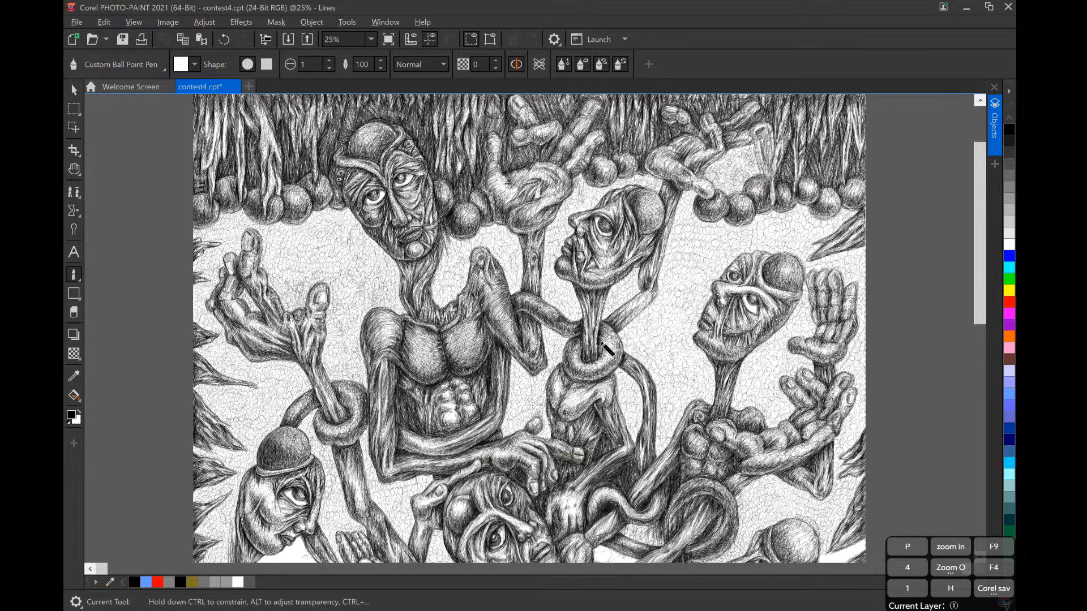
pyautogui.scroll(1, 604, 349)
pyautogui.scroll(1, 604, 350)
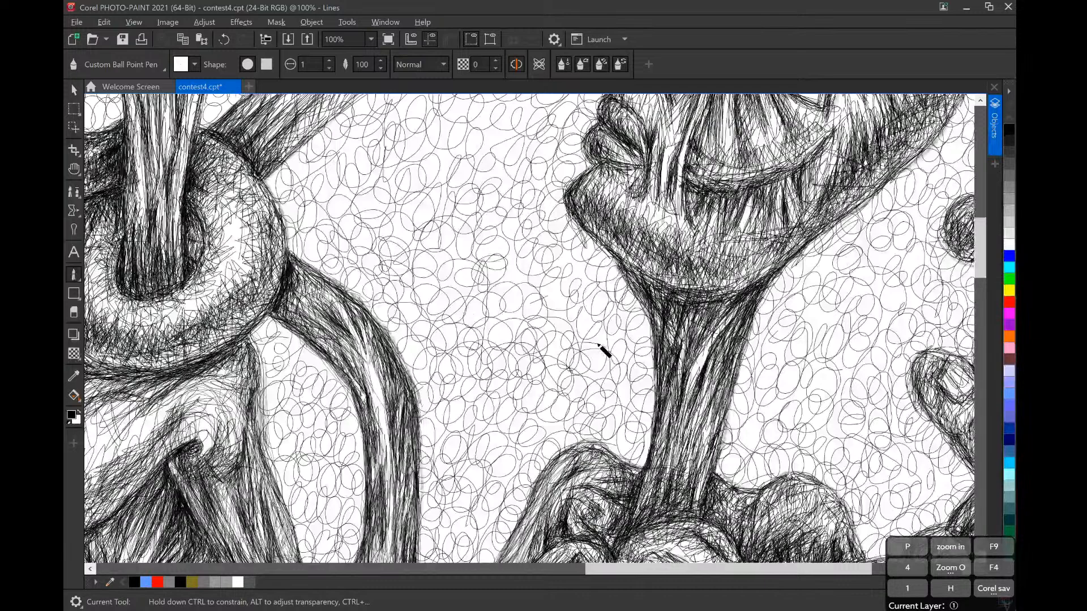
pyautogui.scroll(-1, 604, 350)
pyautogui.scroll(-2, 602, 355)
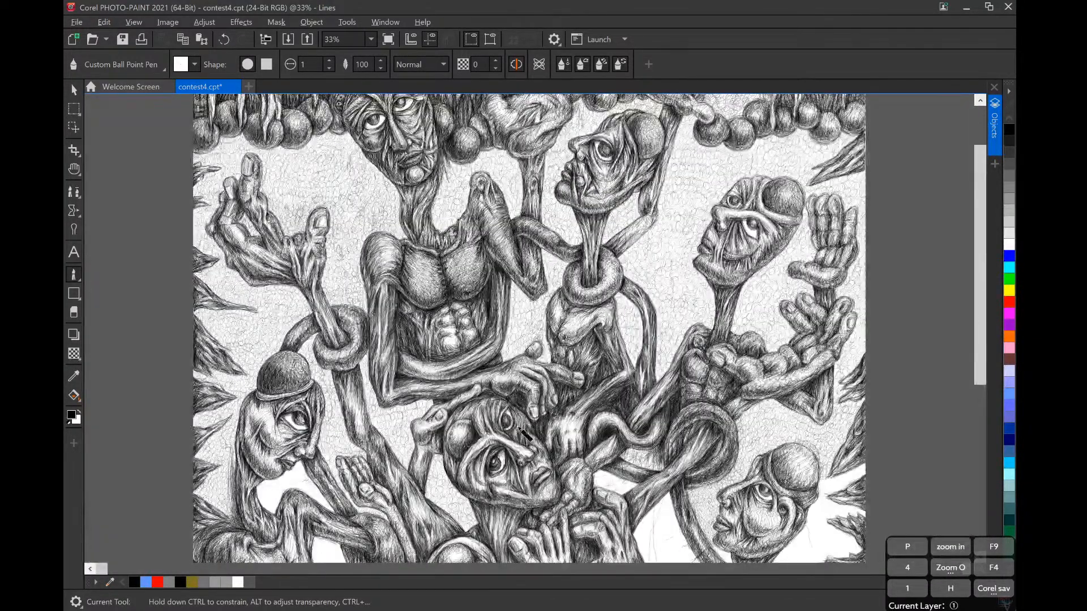
pyautogui.scroll(-1, 524, 435)
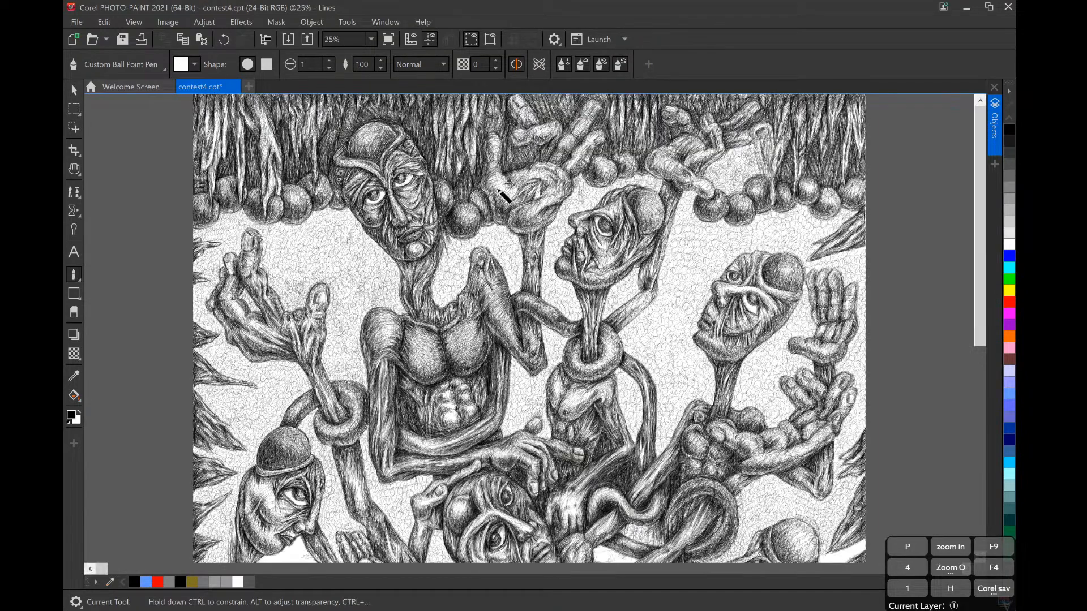
# Step: Examine the hatching of the ring, foot and spiky leaves in the lower part, and view the whole drawing
pyautogui.moveTo(983, 240)
pyautogui.mouseDown()
pyautogui.moveTo(962, 408)
pyautogui.moveTo(969, 490)
pyautogui.mouseUp()
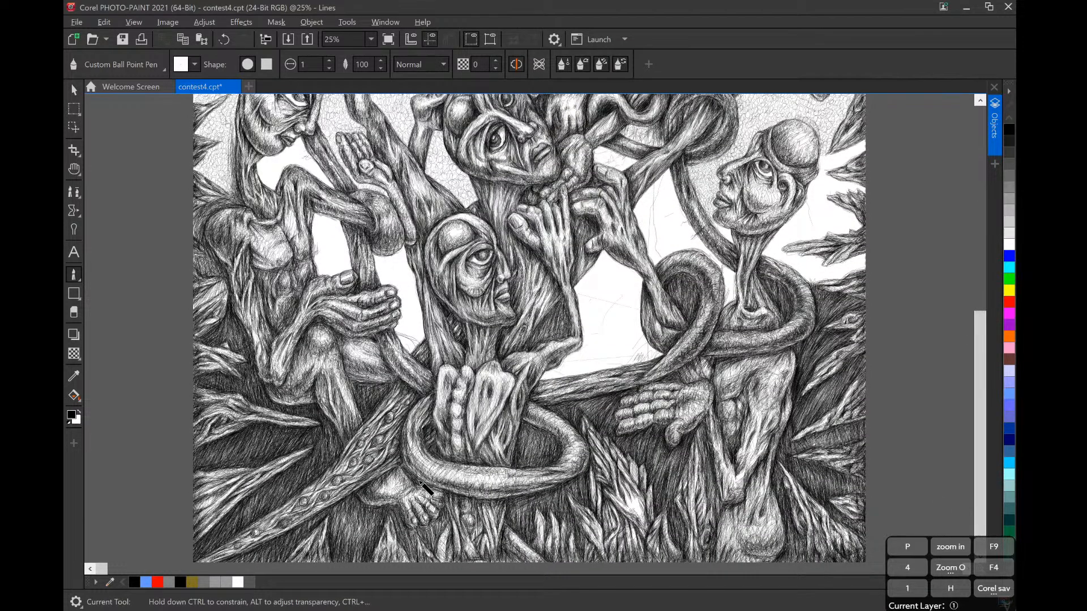
pyautogui.scroll(1, 430, 482)
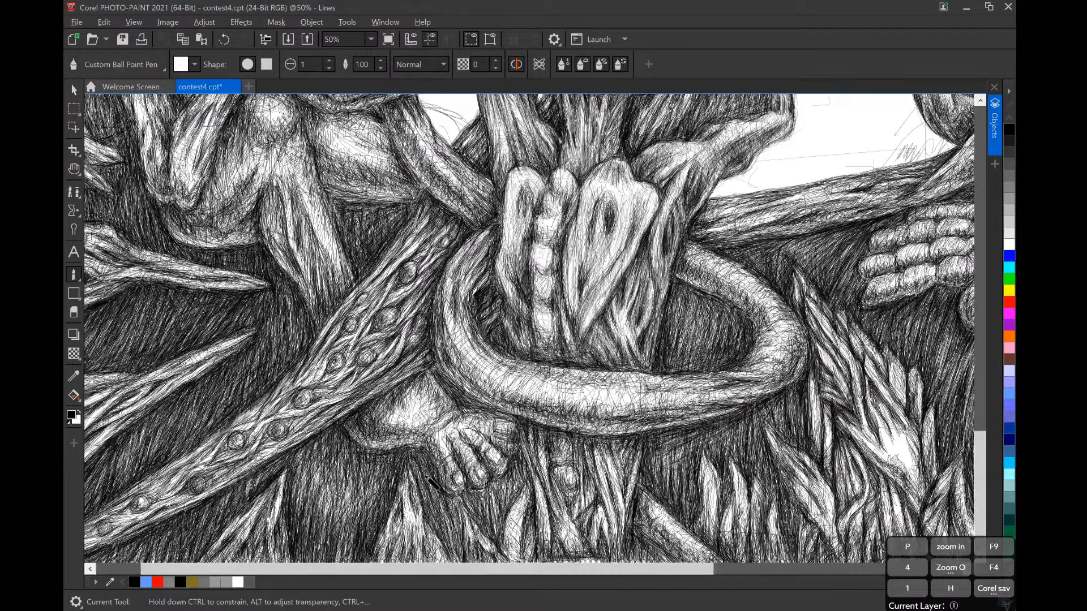
pyautogui.scroll(-1, 428, 479)
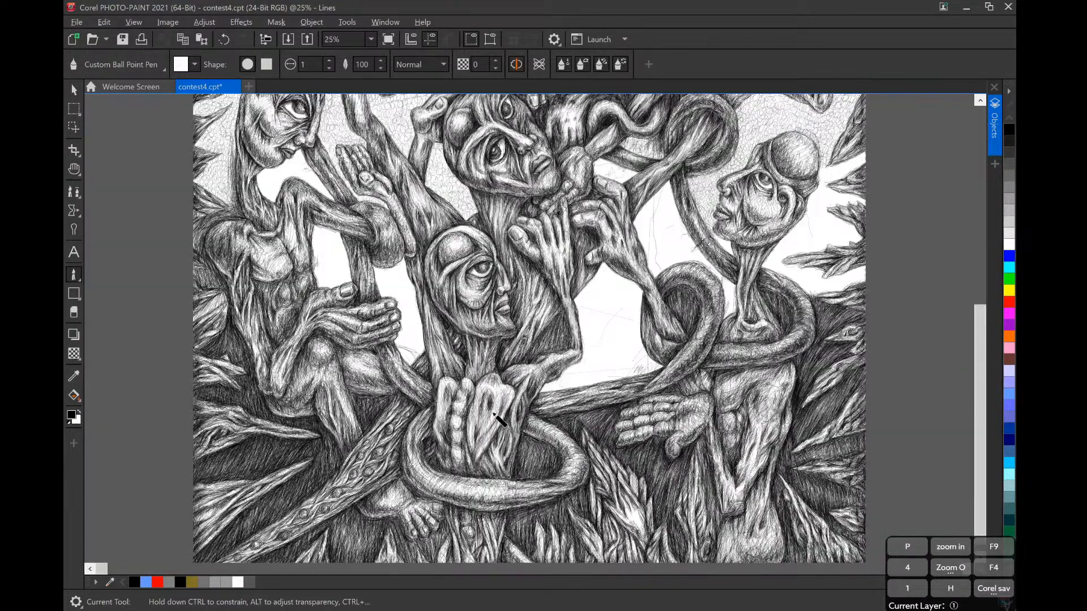
pyautogui.scroll(2, 676, 482)
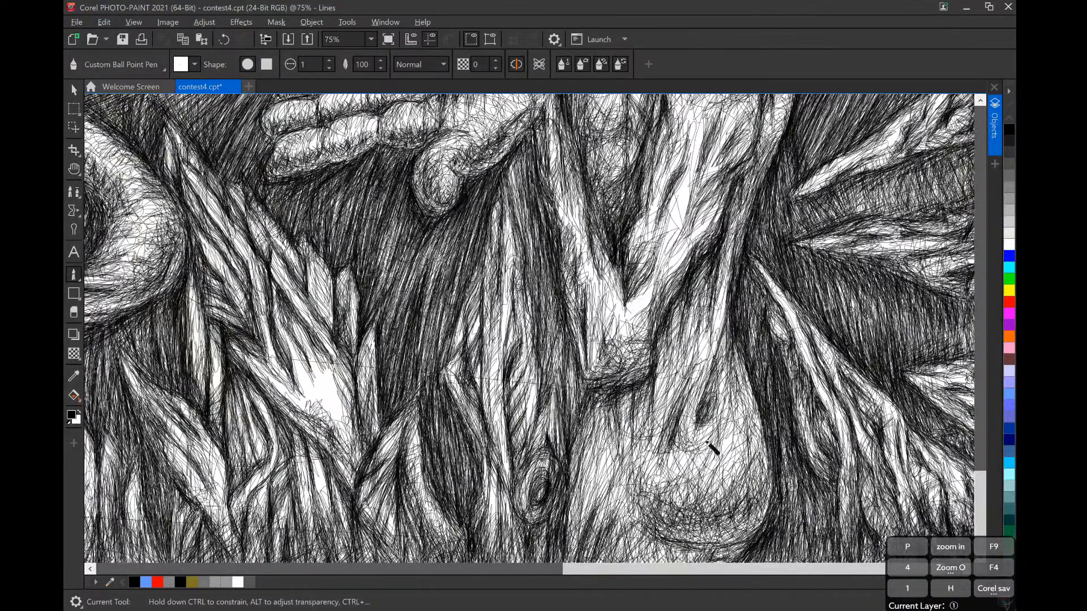
pyautogui.scroll(-1, 705, 446)
pyautogui.scroll(-1, 711, 451)
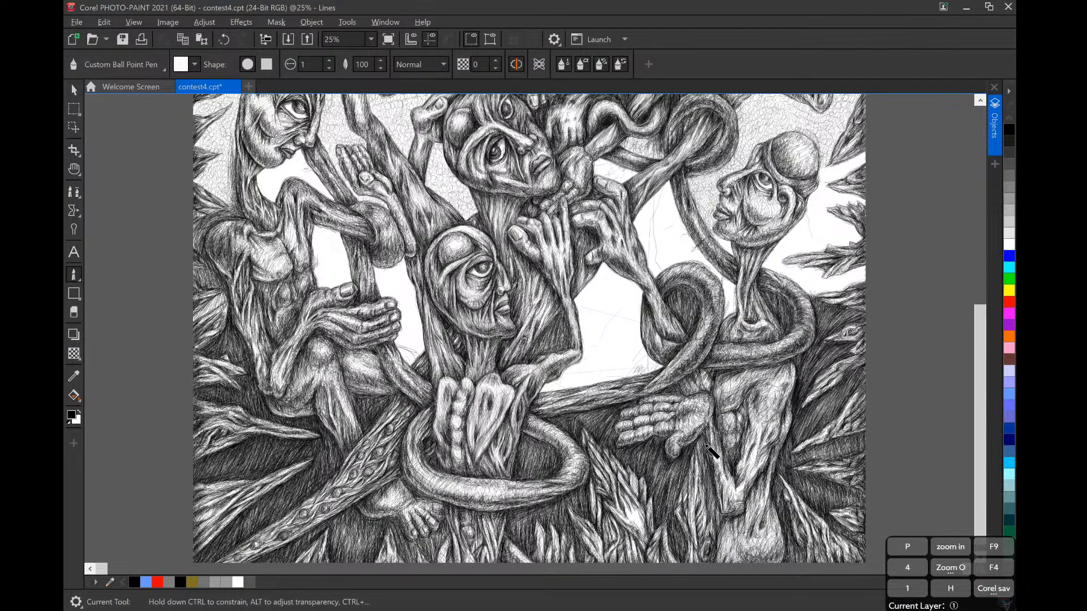
pyautogui.scroll(-2, 706, 447)
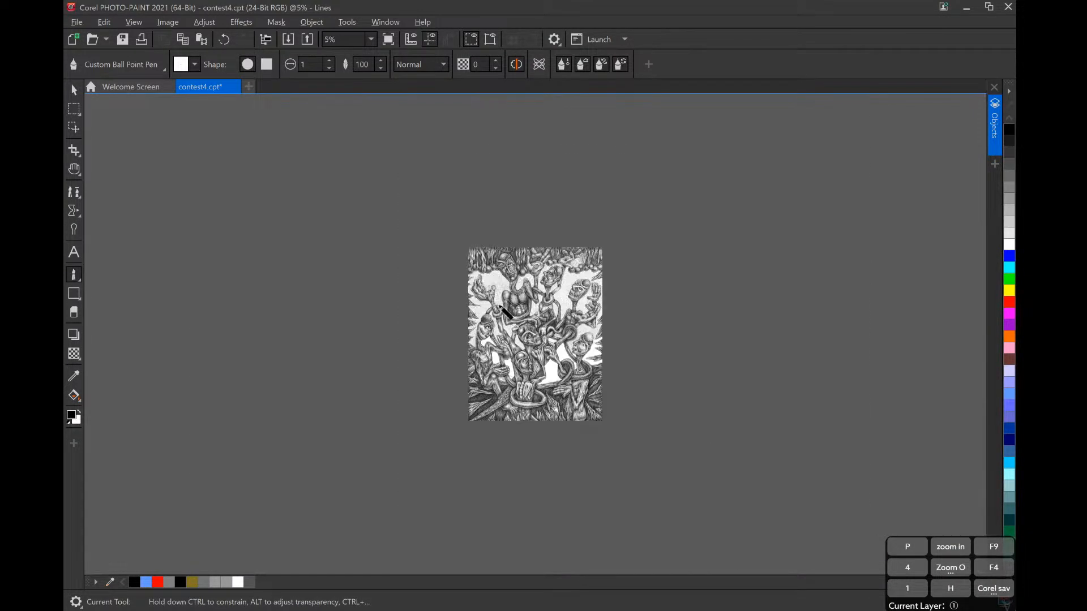
# Step: Compare the whole drawing with closer views of the figures and raised hands in its upper and middle areas
pyautogui.scroll(2, 513, 297)
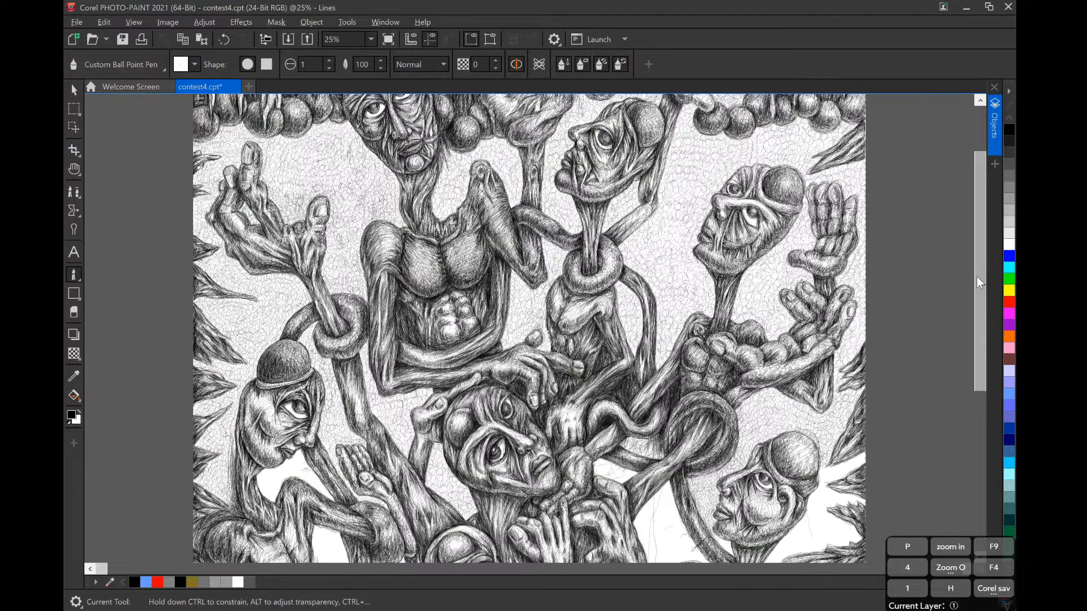
pyautogui.moveTo(976, 276); pyautogui.dragTo(988, 228)
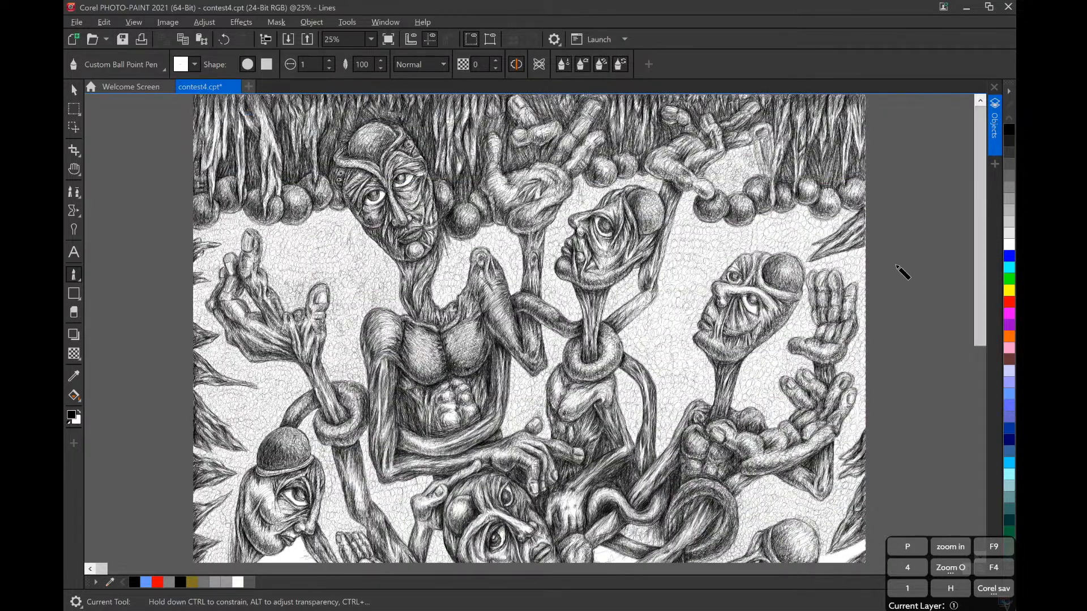
pyautogui.scroll(-2, 902, 272)
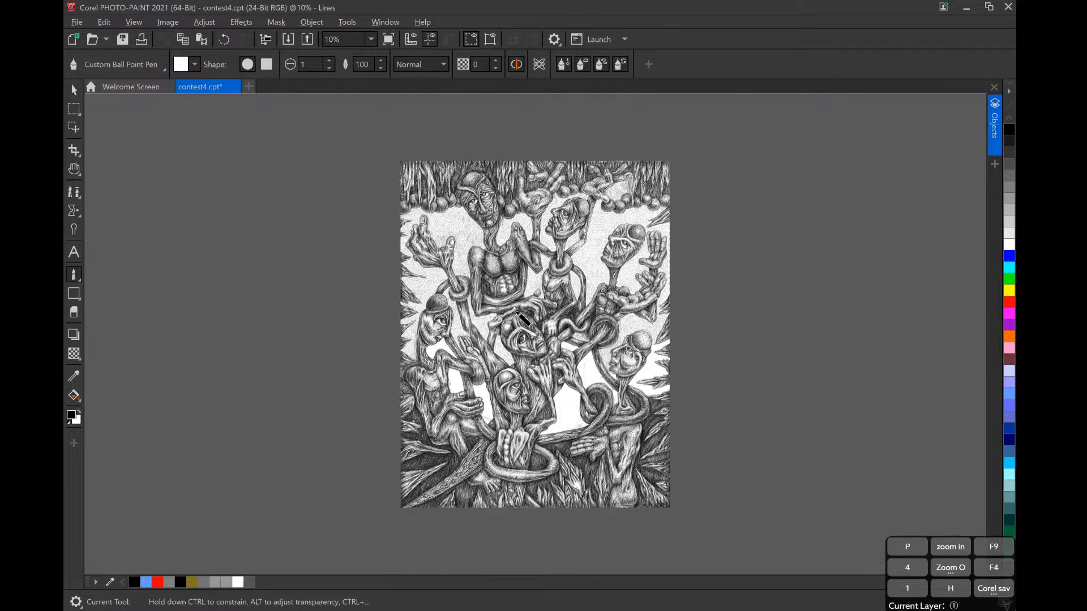
pyautogui.scroll(2, 516, 319)
pyautogui.scroll(-2, 666, 368)
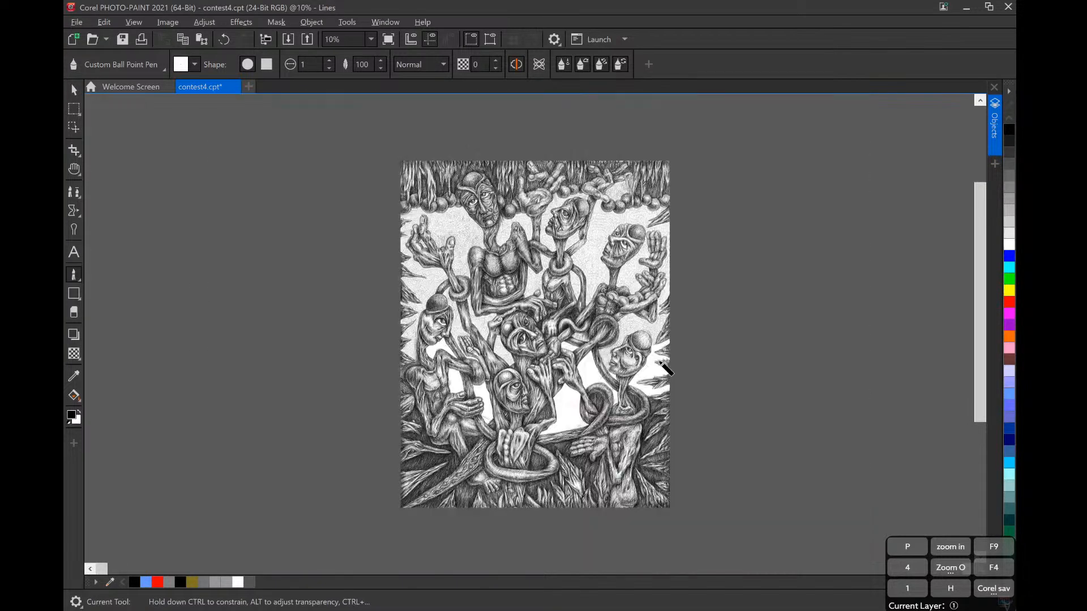
pyautogui.scroll(2, 629, 382)
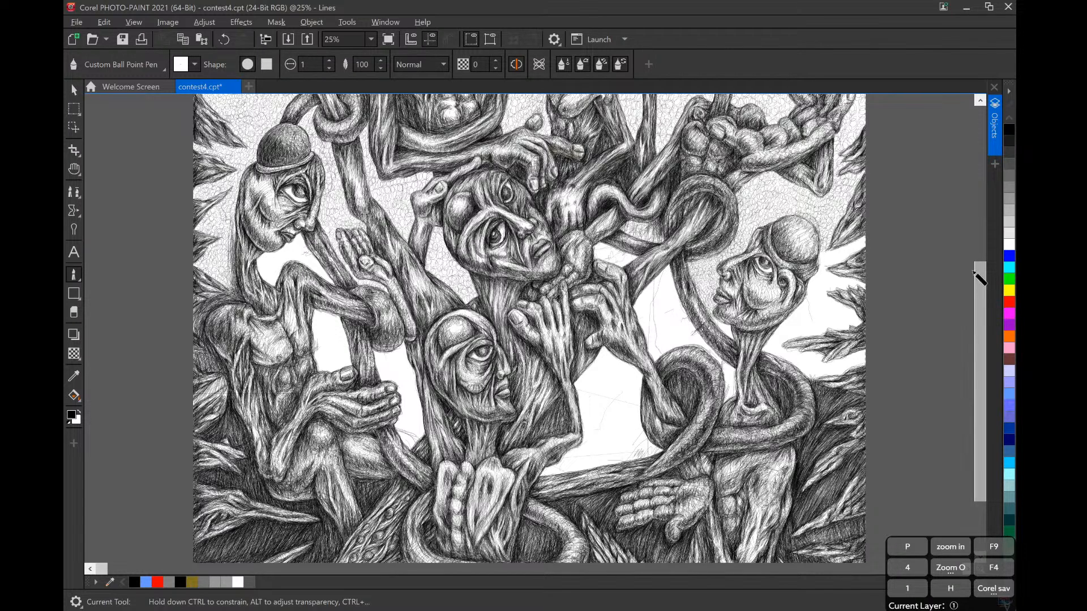
pyautogui.press('F3')
pyautogui.press('F2')
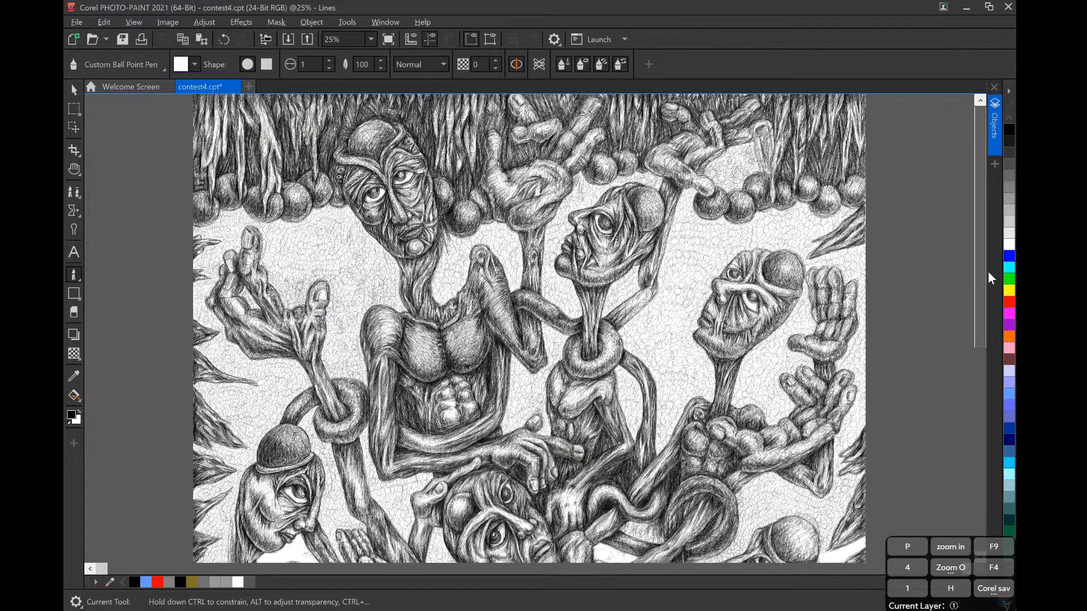
pyautogui.moveTo(986, 271)
pyautogui.mouseDown()
pyautogui.moveTo(957, 432)
pyautogui.moveTo(969, 504)
pyautogui.moveTo(983, 225)
pyautogui.mouseUp()
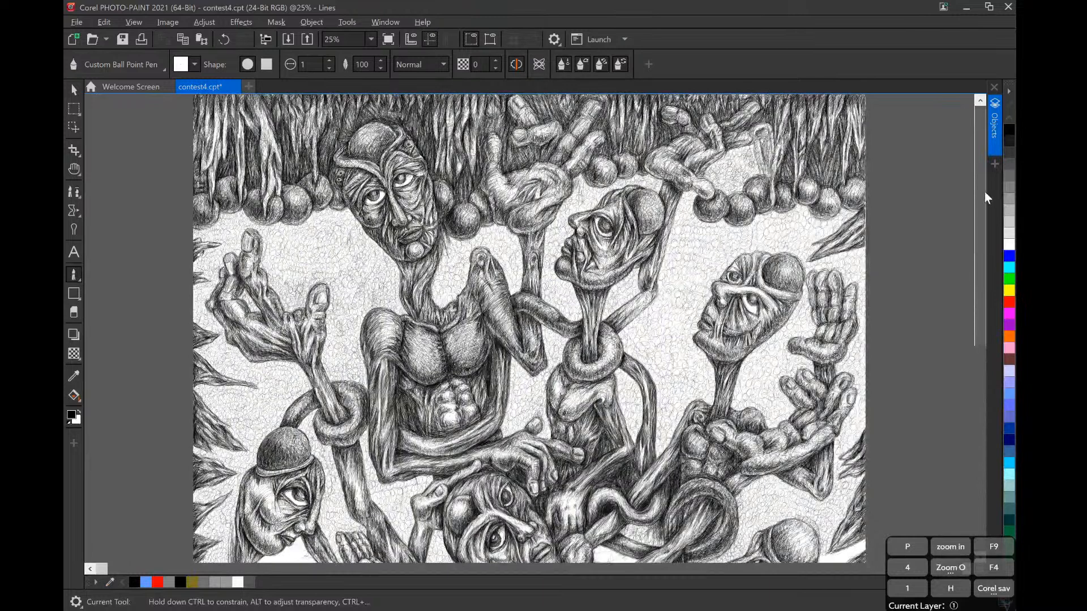
pyautogui.press('F3')
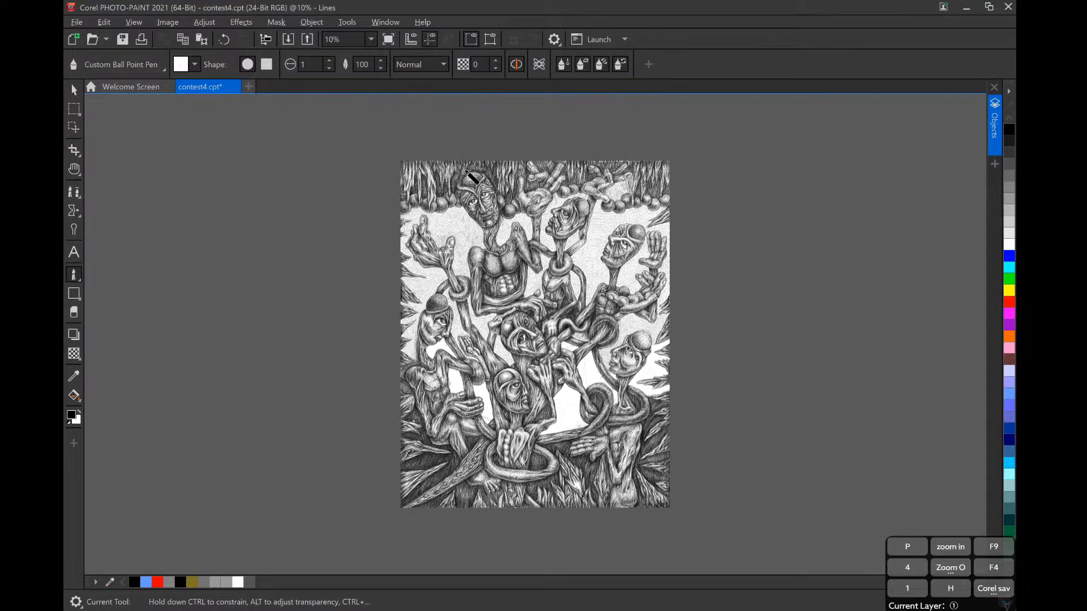
pyautogui.scroll(1, 492, 165)
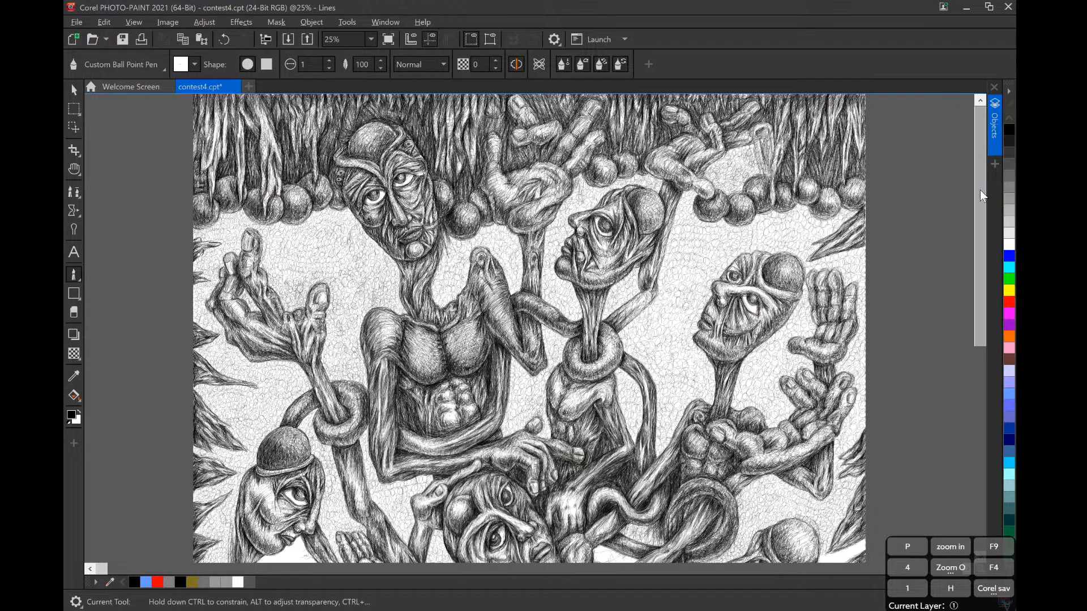
# Step: Examine the rings, hands and spiky leaves in the lower part of the drawing, and view the whole drawing
pyautogui.moveTo(980, 189); pyautogui.dragTo(965, 443)
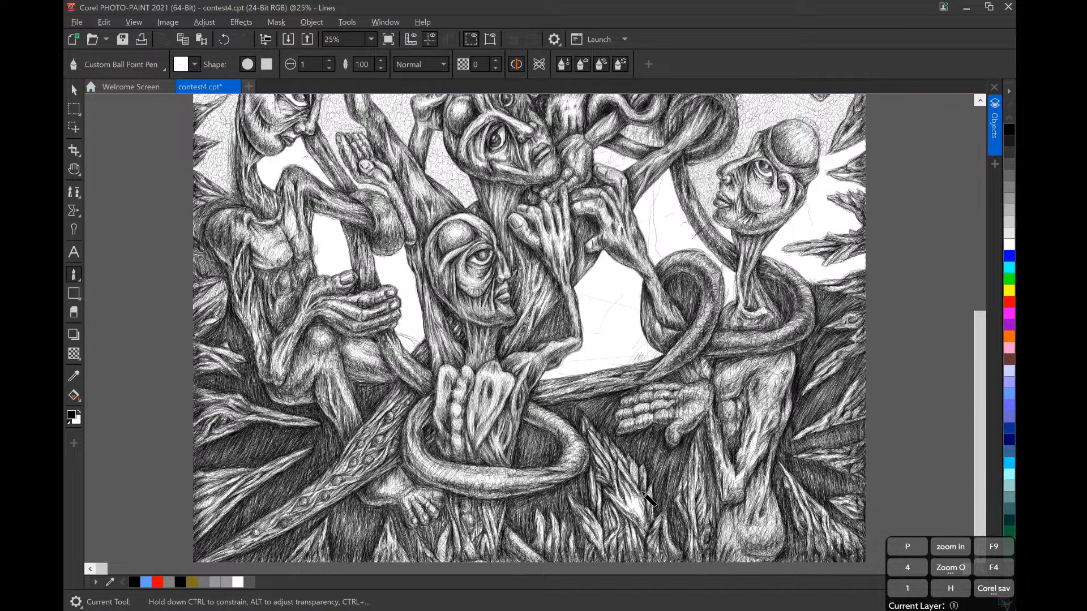
pyautogui.scroll(1, 649, 500)
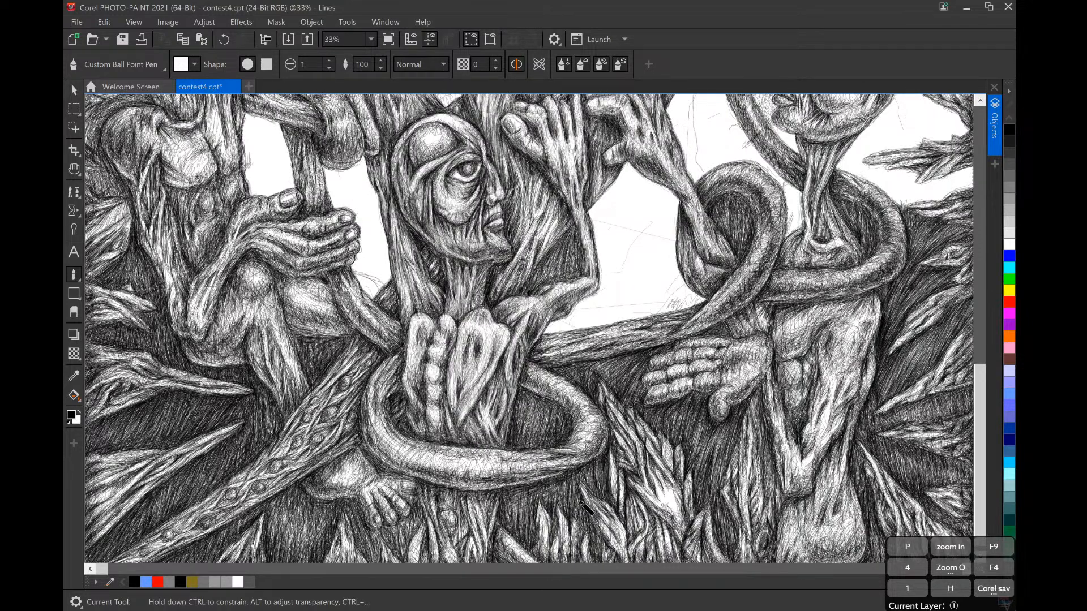
pyautogui.scroll(-1, 589, 502)
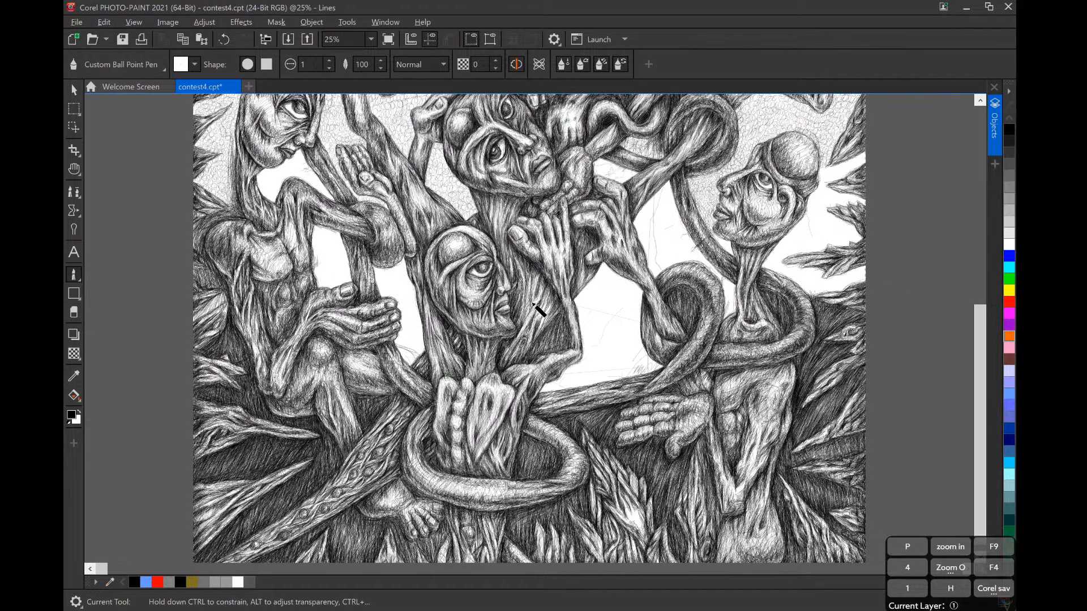
pyautogui.scroll(1, 539, 310)
pyautogui.scroll(-3, 540, 310)
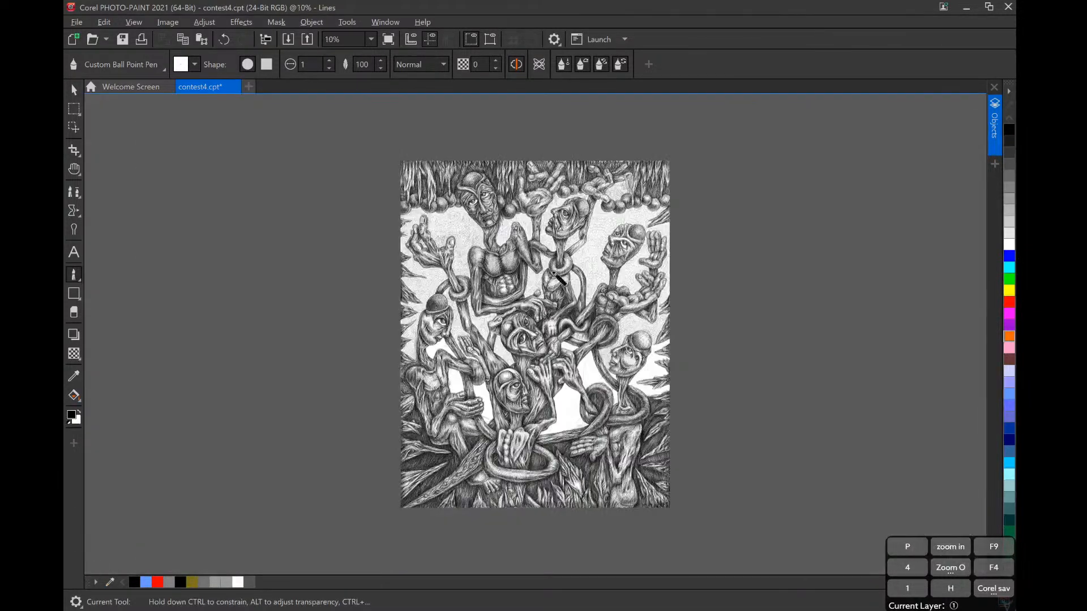
# Step: Examine the pen strokes on the upper figure's face and round chin at up to 400%, and the neighbouring heads and looped background
pyautogui.scroll(2, 557, 277)
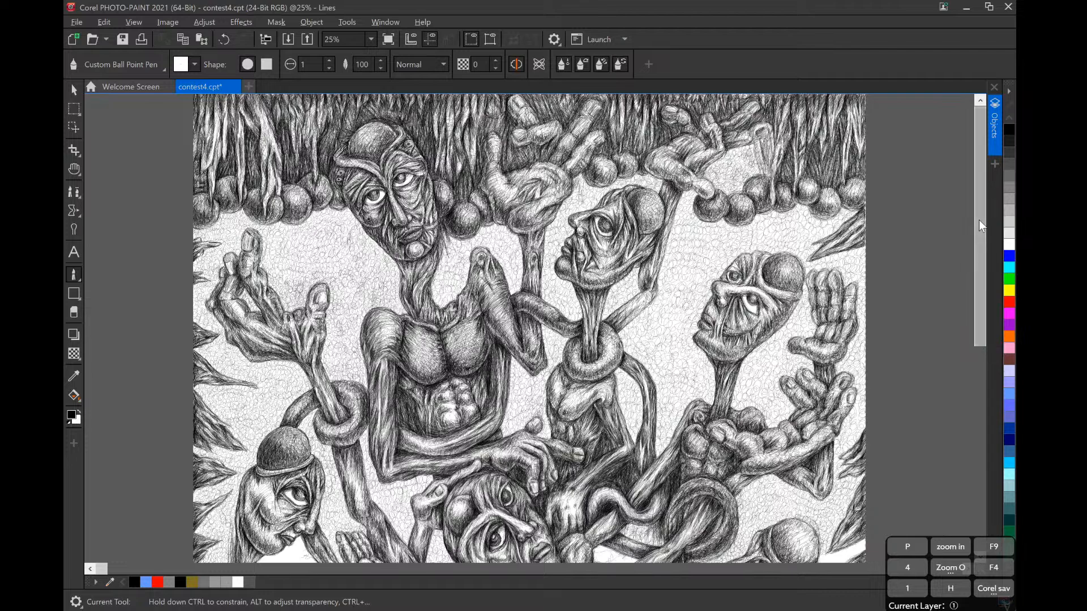
pyautogui.moveTo(978, 219)
pyautogui.mouseDown()
pyautogui.moveTo(983, 236)
pyautogui.moveTo(969, 185)
pyautogui.mouseUp()
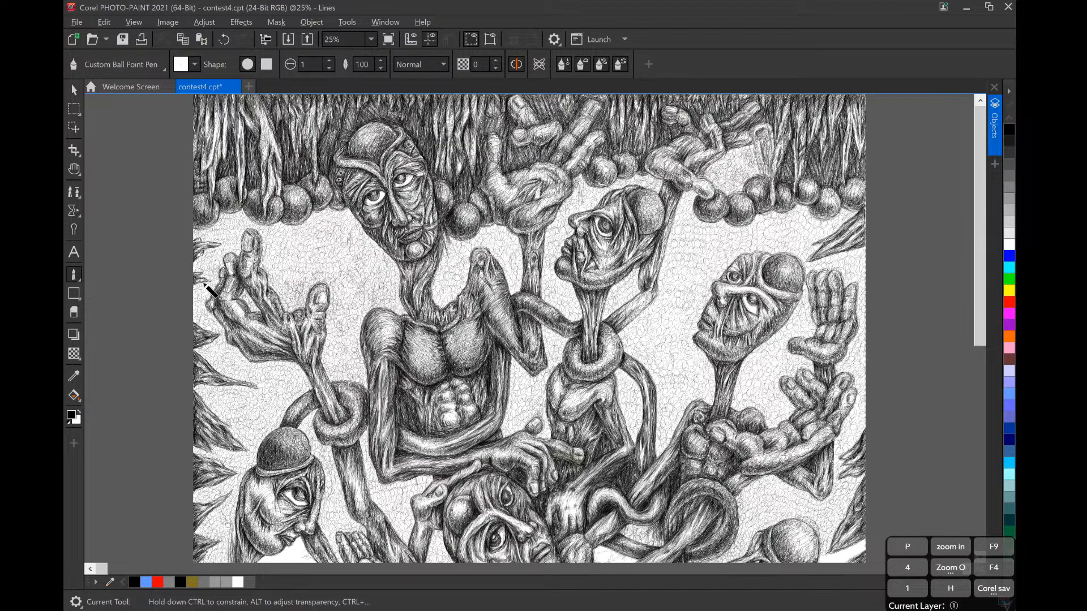
pyautogui.scroll(1, 500, 277)
pyautogui.scroll(1, 499, 323)
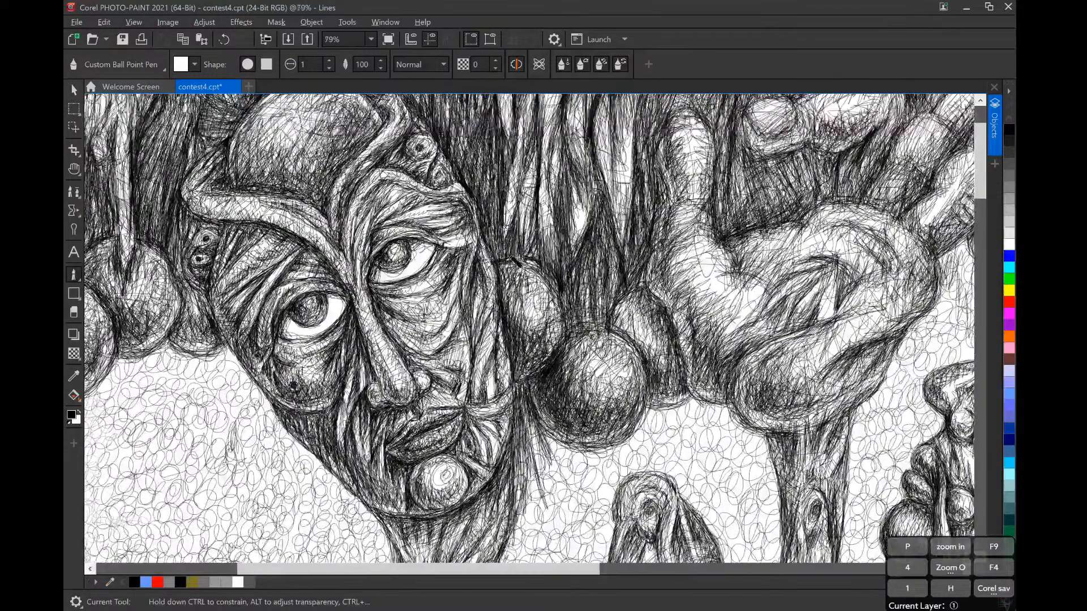
pyautogui.scroll(4, 464, 391)
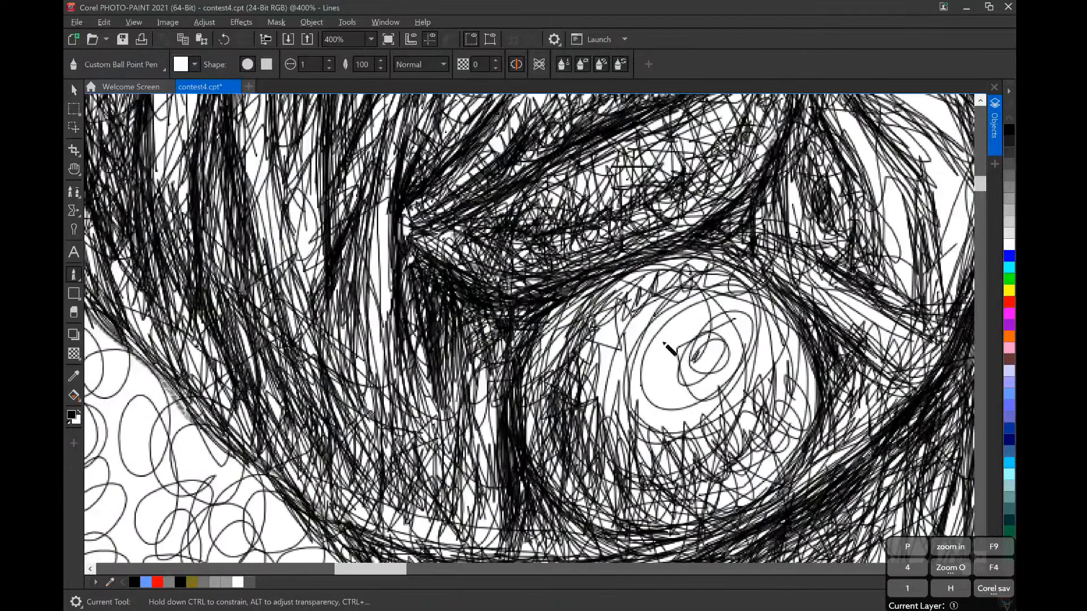
pyautogui.moveTo(672, 338)
pyautogui.mouseDown()
pyautogui.moveTo(687, 316)
pyautogui.moveTo(665, 343)
pyautogui.moveTo(690, 333)
pyautogui.moveTo(683, 323)
pyautogui.moveTo(667, 346)
pyautogui.moveTo(685, 380)
pyautogui.moveTo(729, 349)
pyautogui.moveTo(715, 329)
pyautogui.moveTo(658, 342)
pyautogui.moveTo(652, 380)
pyautogui.moveTo(668, 408)
pyautogui.moveTo(684, 411)
pyautogui.moveTo(715, 393)
pyautogui.moveTo(741, 337)
pyautogui.mouseUp()
pyautogui.press('F3')
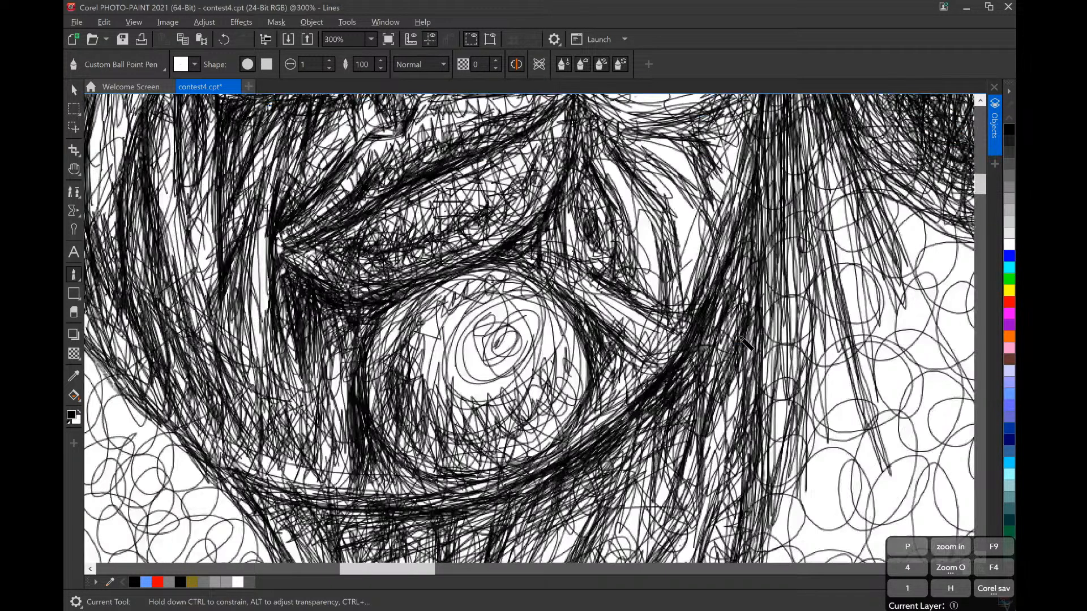
pyautogui.press('F3')
pyautogui.press('F3')
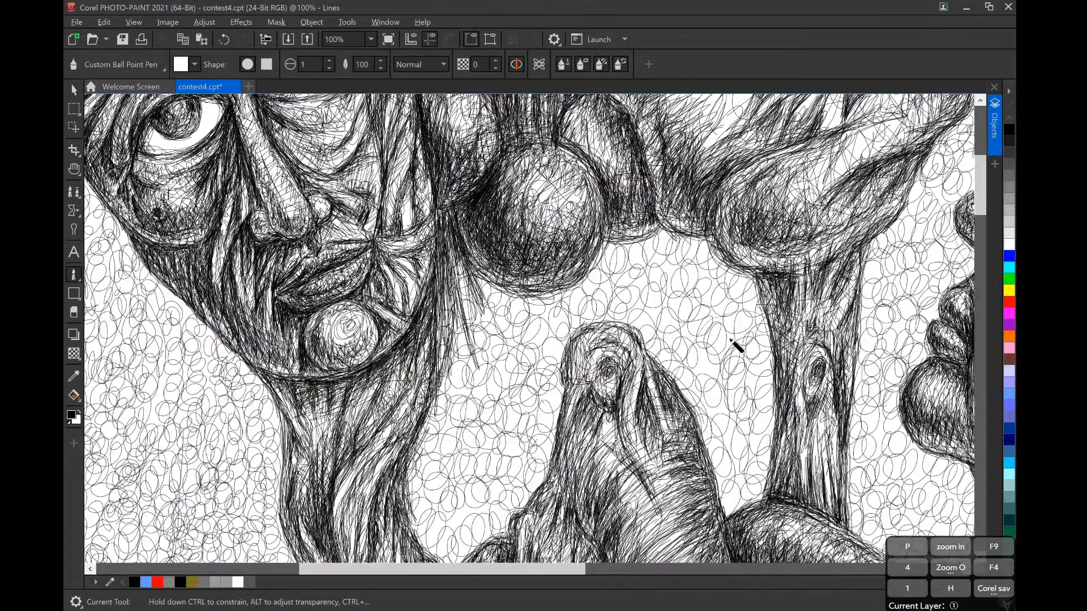
pyautogui.press('F3')
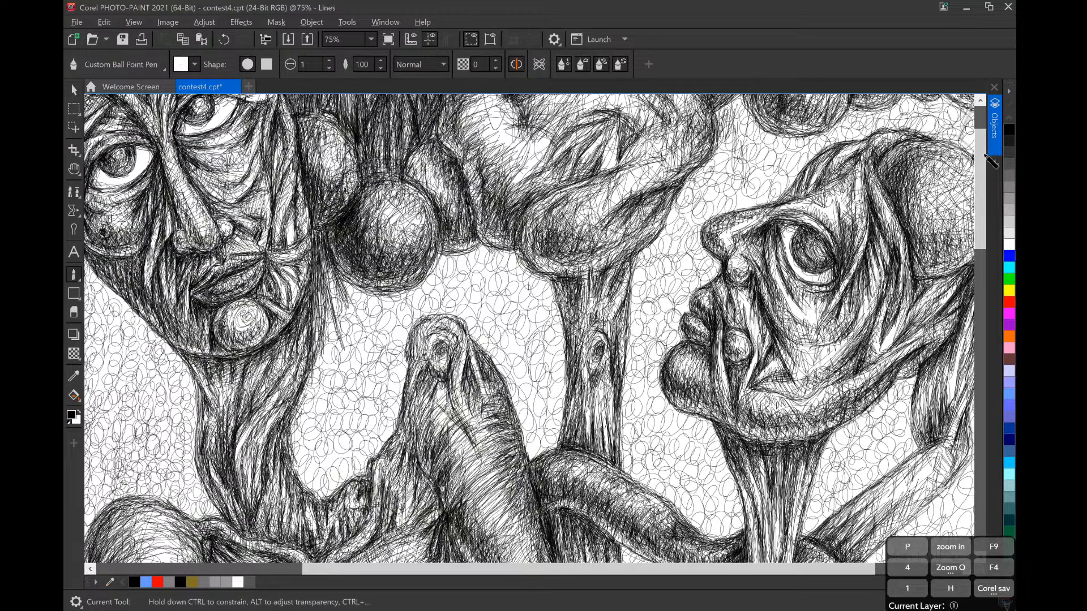
pyautogui.press('F4')
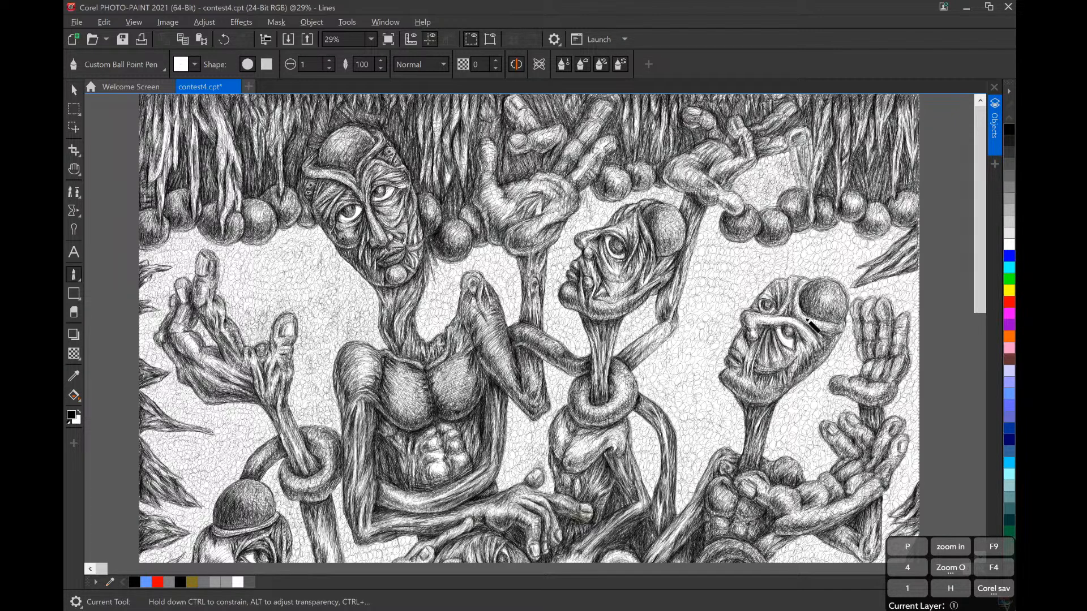
# Step: Examine the hatching on the central tilted face and its eye at up to 200%, and view the whole drawing
pyautogui.press('F2')
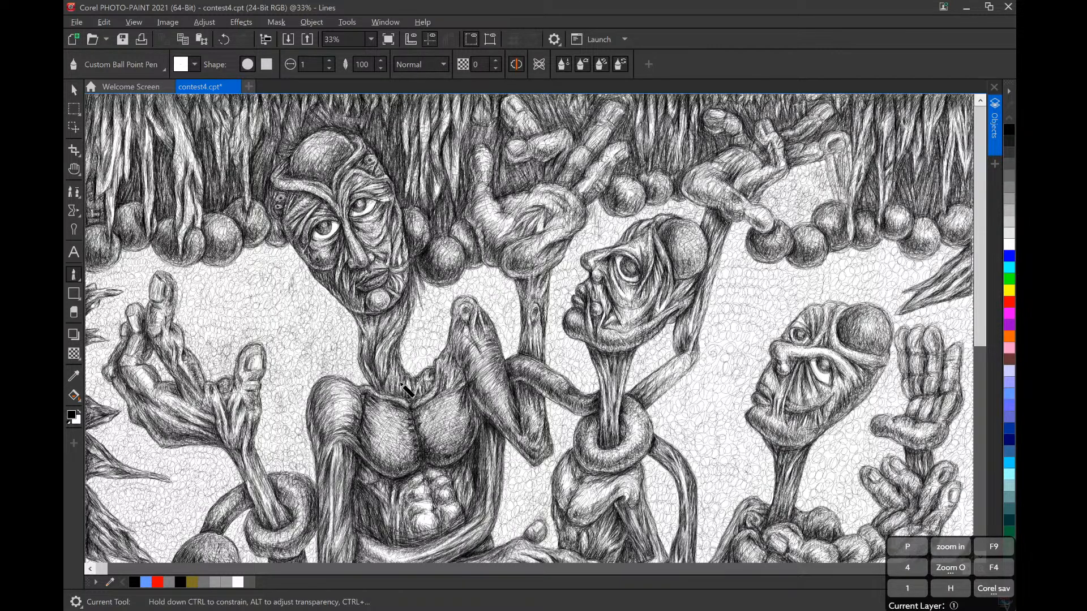
pyautogui.press('F4')
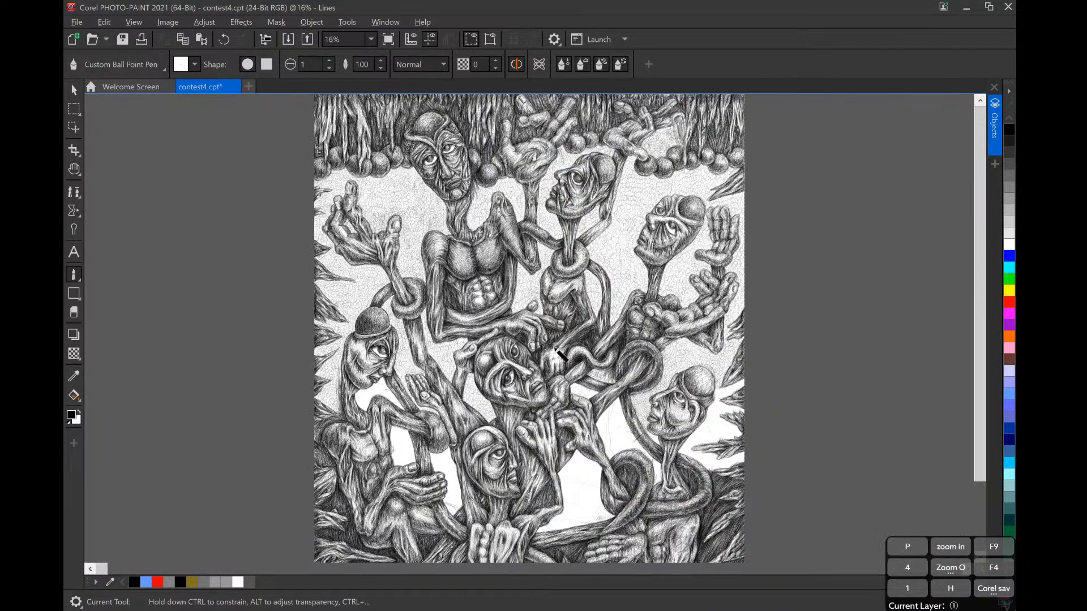
pyautogui.scroll(2, 560, 355)
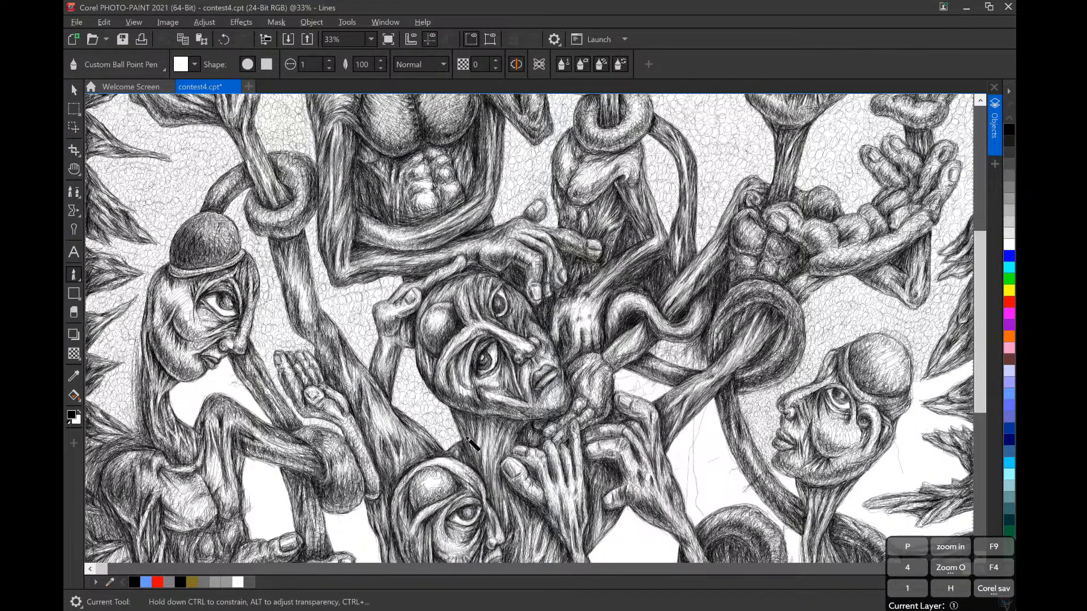
pyautogui.scroll(1, 471, 443)
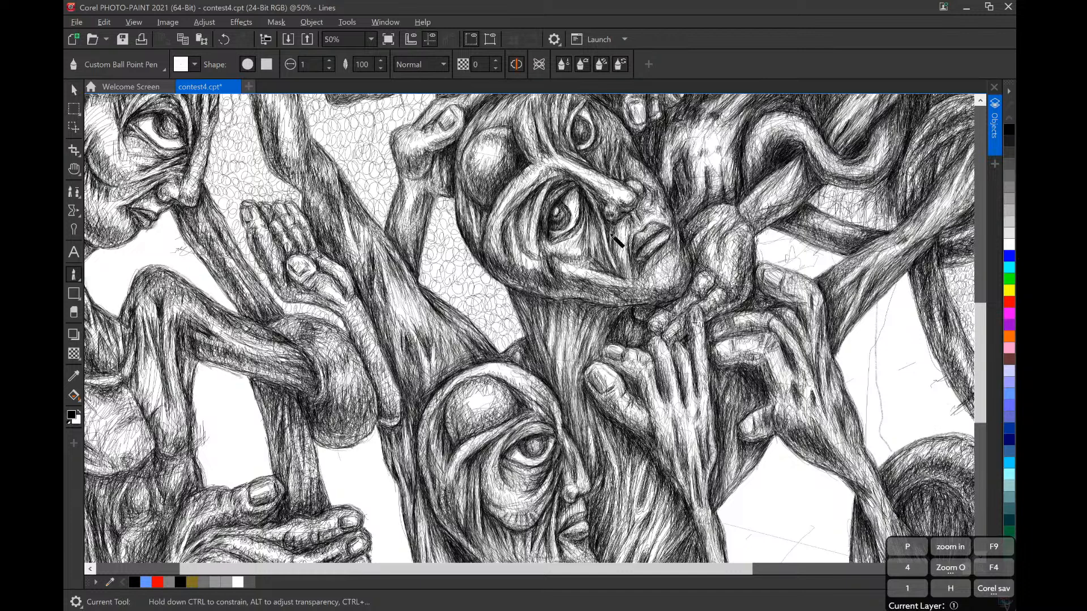
pyautogui.scroll(1, 633, 249)
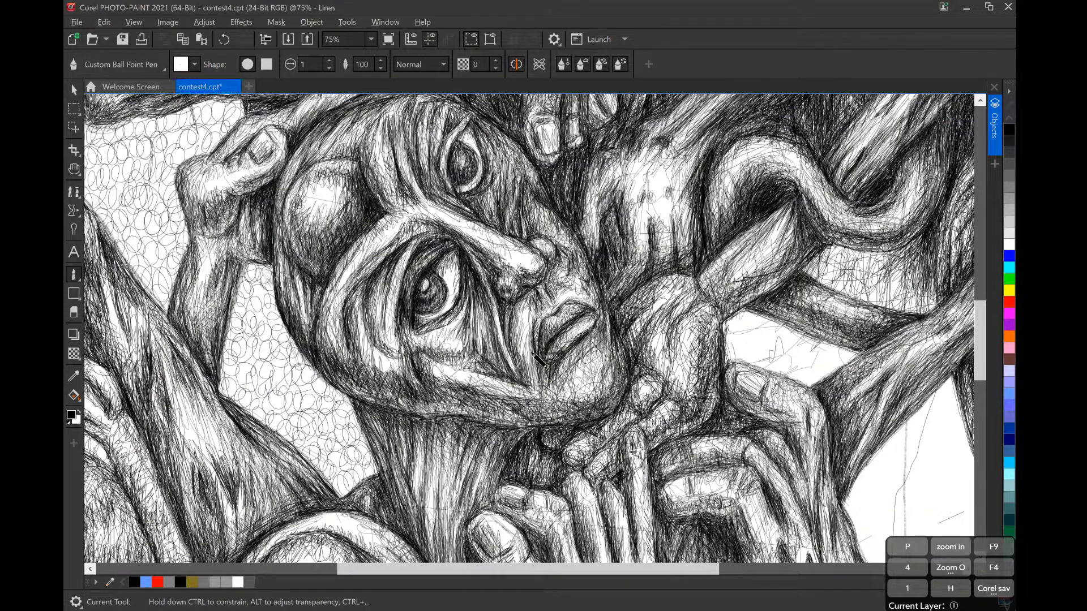
pyautogui.scroll(3, 452, 300)
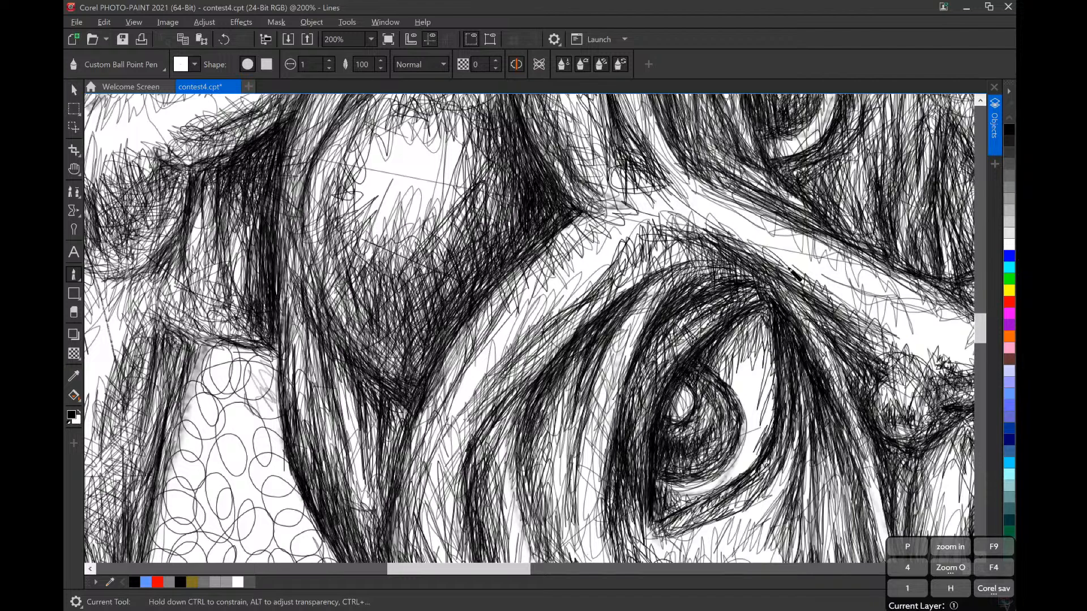
pyautogui.scroll(-2, 775, 326)
pyautogui.scroll(-4, 775, 325)
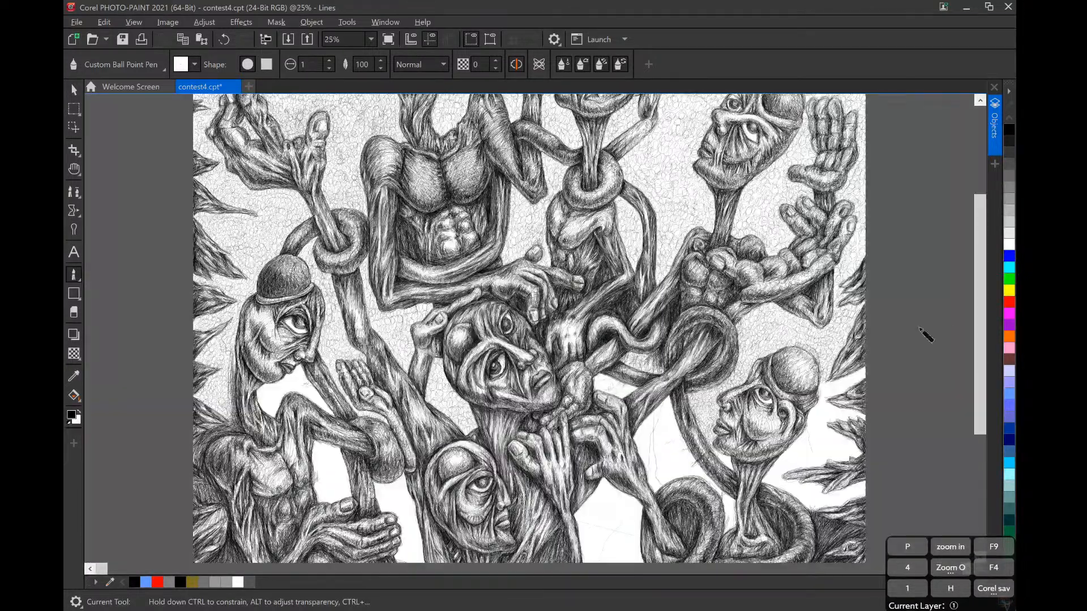
pyautogui.scroll(-2, 982, 278)
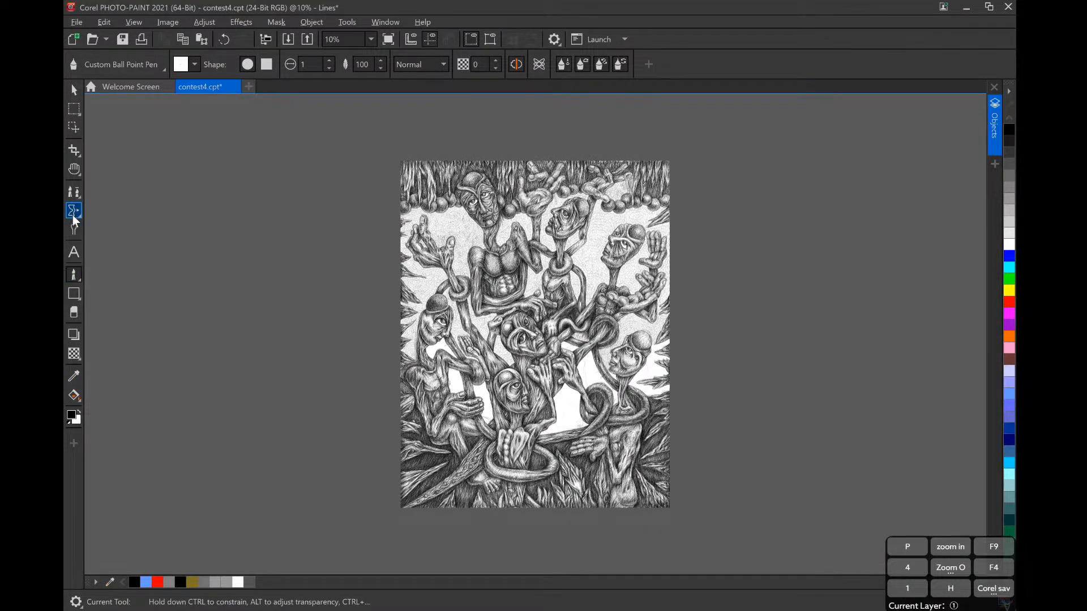
# Step: Activate the Zoom tool and magnify the head above the ring in the lower part, down to pixel level at 3200%
pyautogui.click(74, 173)
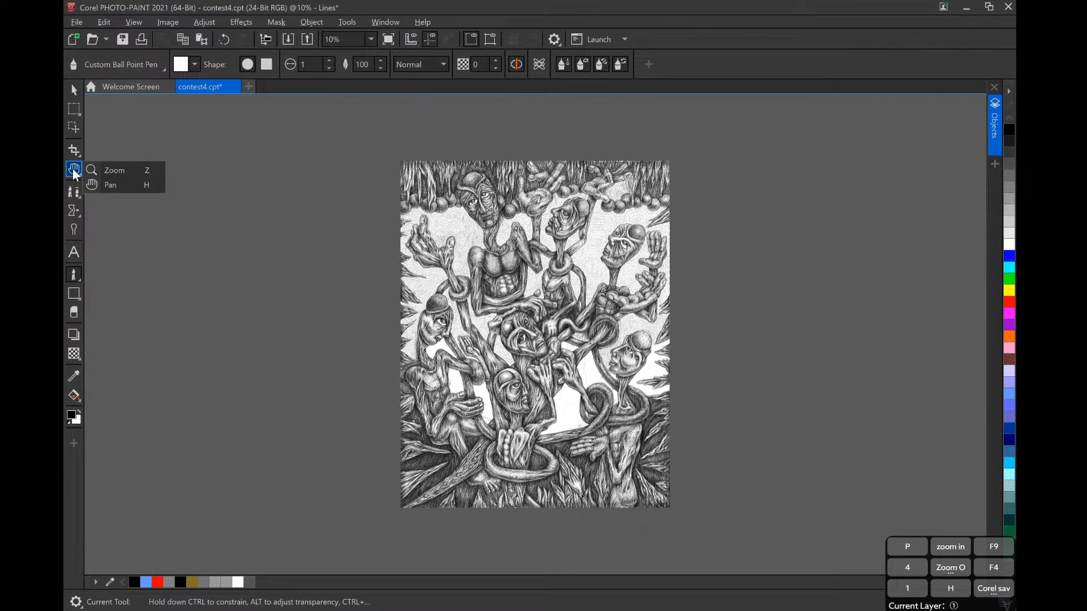
pyautogui.click(112, 169)
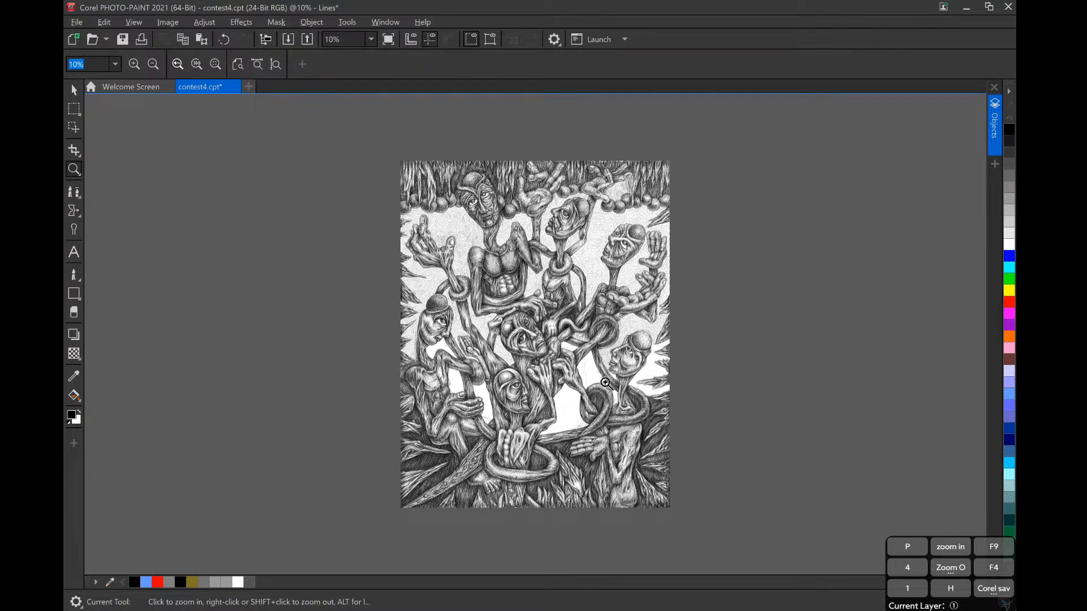
pyautogui.moveTo(606, 333); pyautogui.dragTo(682, 409)
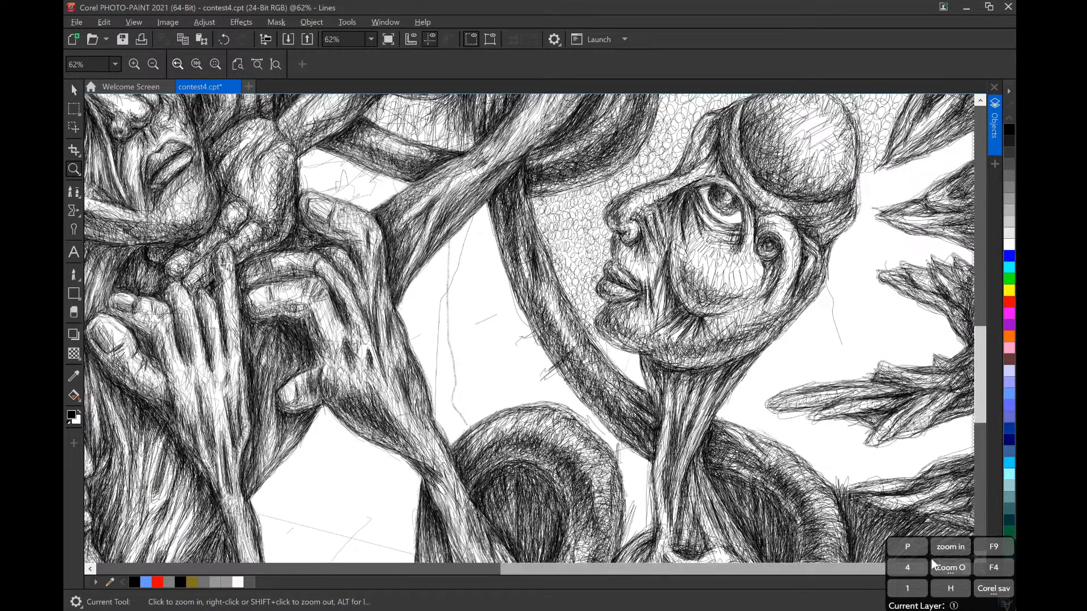
pyautogui.moveTo(829, 473); pyautogui.dragTo(838, 480)
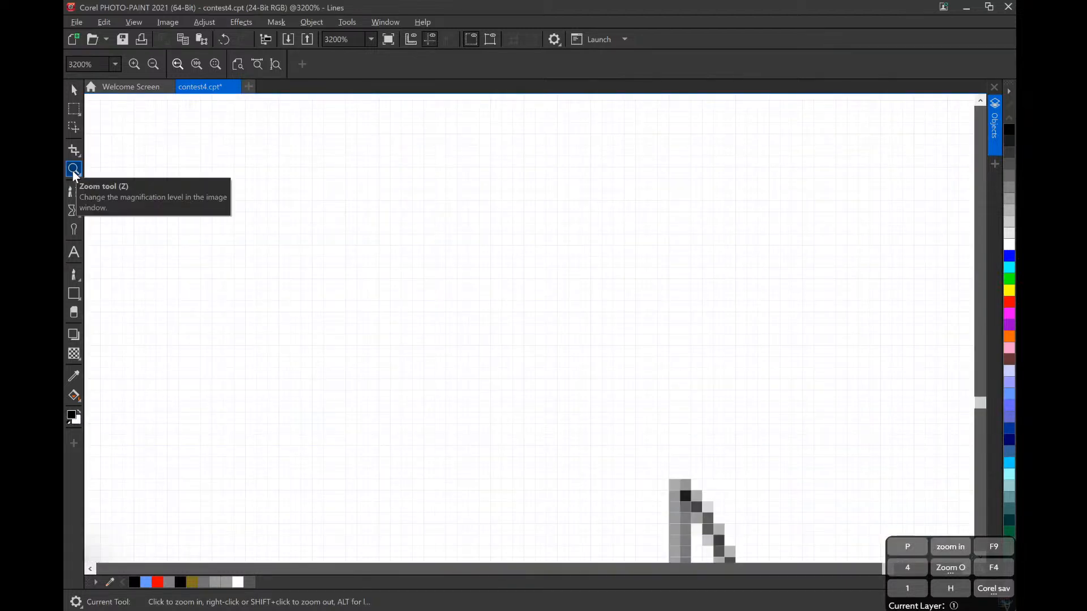
# Step: Fit the whole drawing in view, magnify the figures around its lower middle, and activate the Pick tool
pyautogui.press('F4')
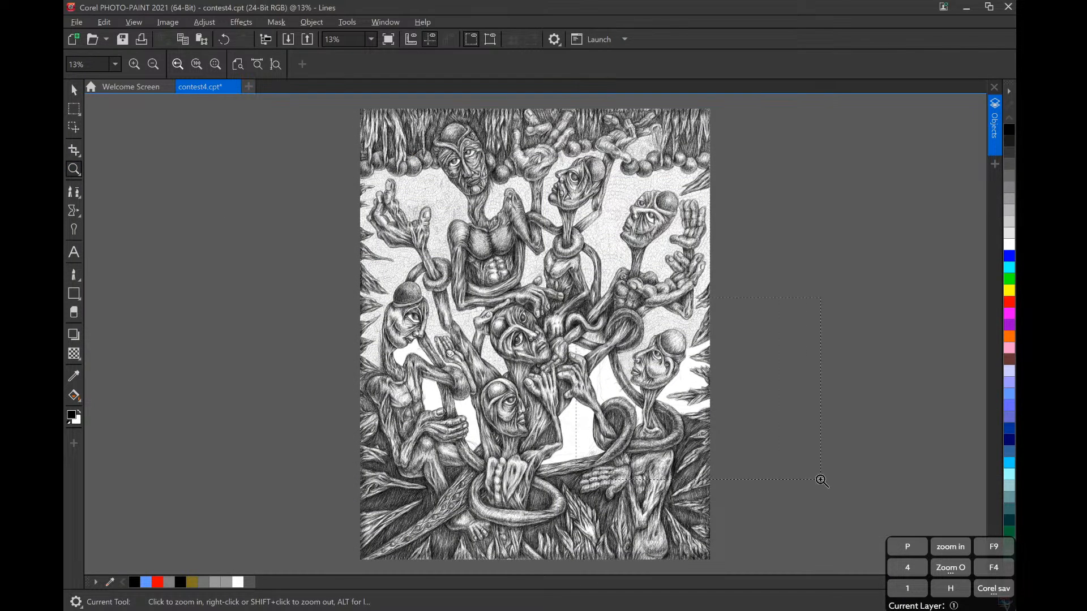
pyautogui.click(603, 376)
pyautogui.click(73, 90)
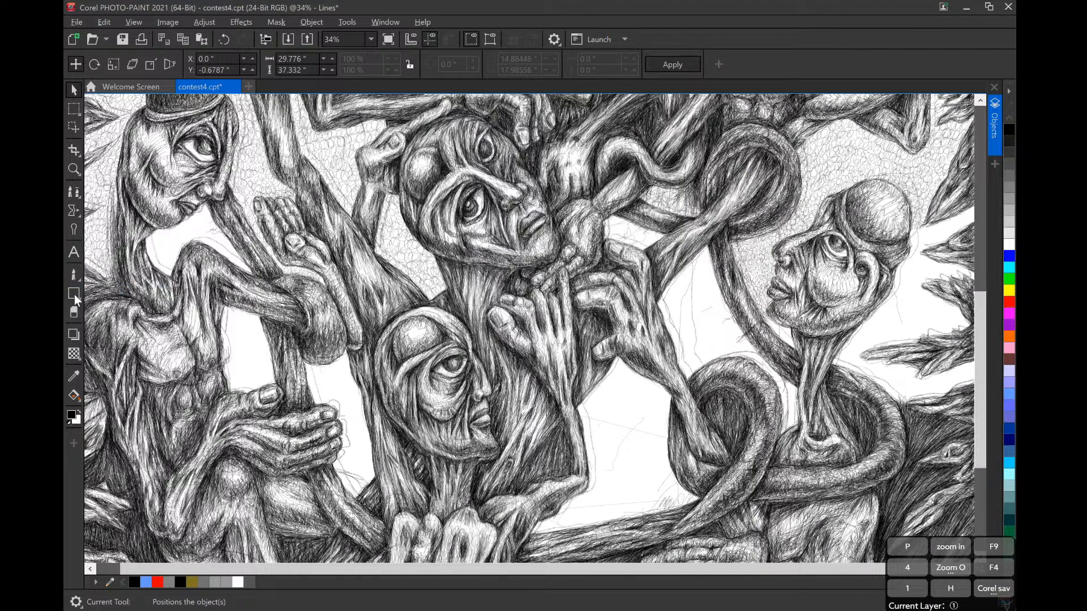
# Step: Hatch the white gap between the seated figure's hands and the lower central face with thin diagonal Custom Ball Point Pen strokes on Background 2
pyautogui.click(74, 278)
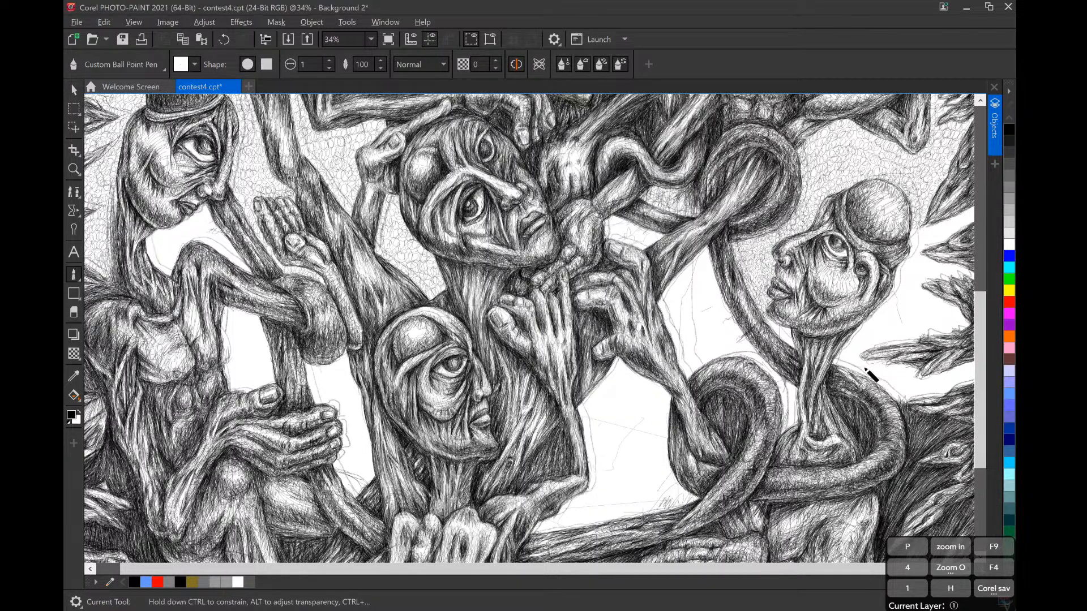
pyautogui.moveTo(339, 376); pyautogui.dragTo(333, 394)
pyautogui.press('p')
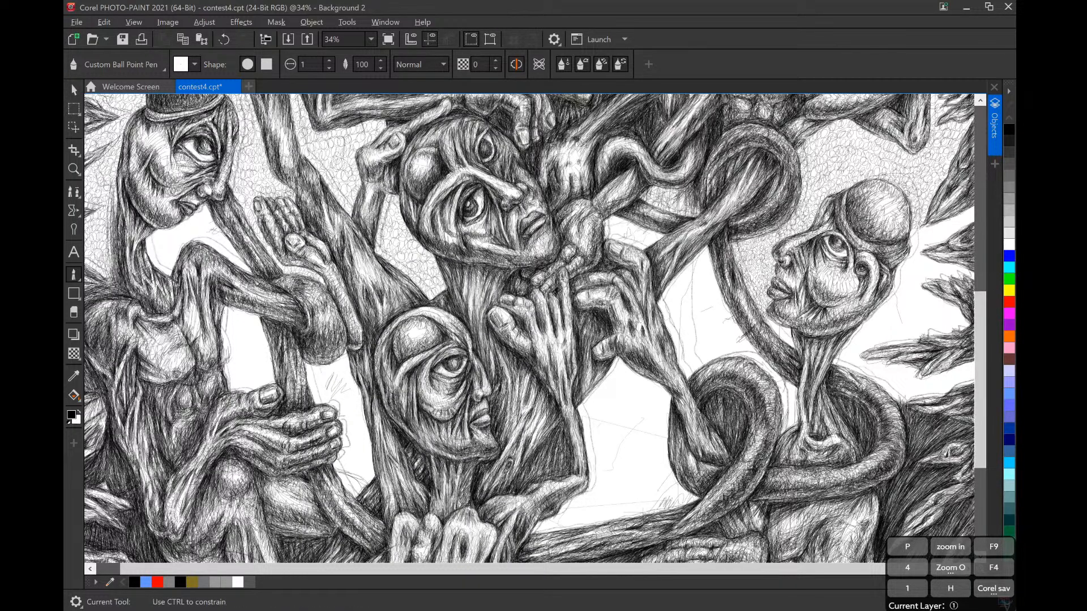
pyautogui.moveTo(326, 376); pyautogui.dragTo(323, 395)
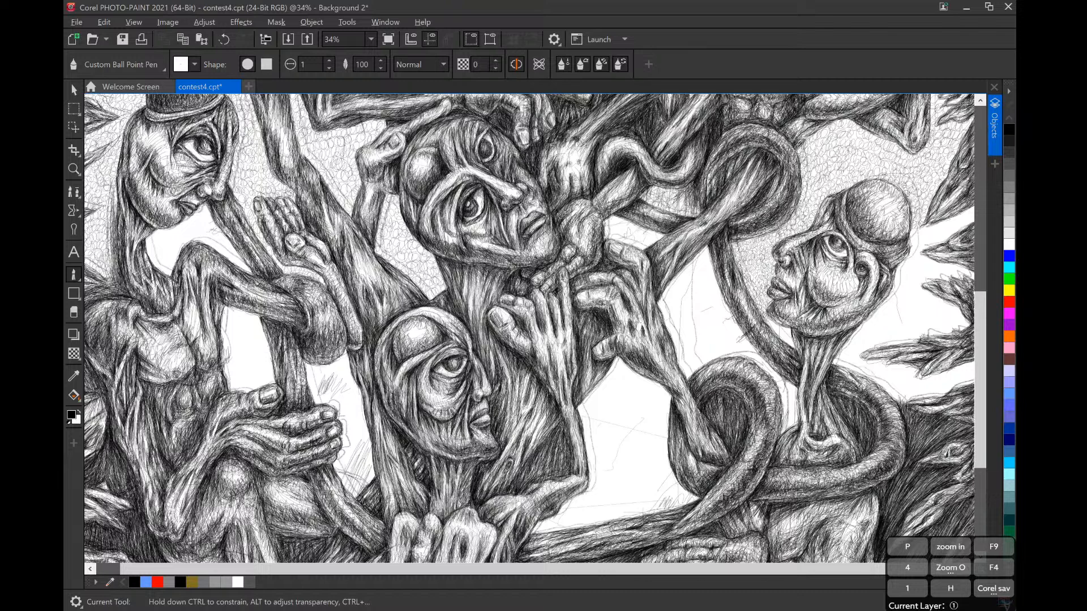
pyautogui.moveTo(354, 449); pyautogui.dragTo(346, 469)
pyautogui.moveTo(362, 423)
pyautogui.mouseDown()
pyautogui.moveTo(340, 472)
pyautogui.moveTo(358, 430)
pyautogui.moveTo(348, 495)
pyautogui.moveTo(349, 440)
pyautogui.mouseUp()
pyautogui.moveTo(361, 410); pyautogui.dragTo(341, 454)
pyautogui.moveTo(312, 374)
pyautogui.mouseDown()
pyautogui.moveTo(315, 397)
pyautogui.moveTo(344, 414)
pyautogui.moveTo(335, 472)
pyautogui.mouseUp()
pyautogui.moveTo(351, 448); pyautogui.dragTo(343, 459)
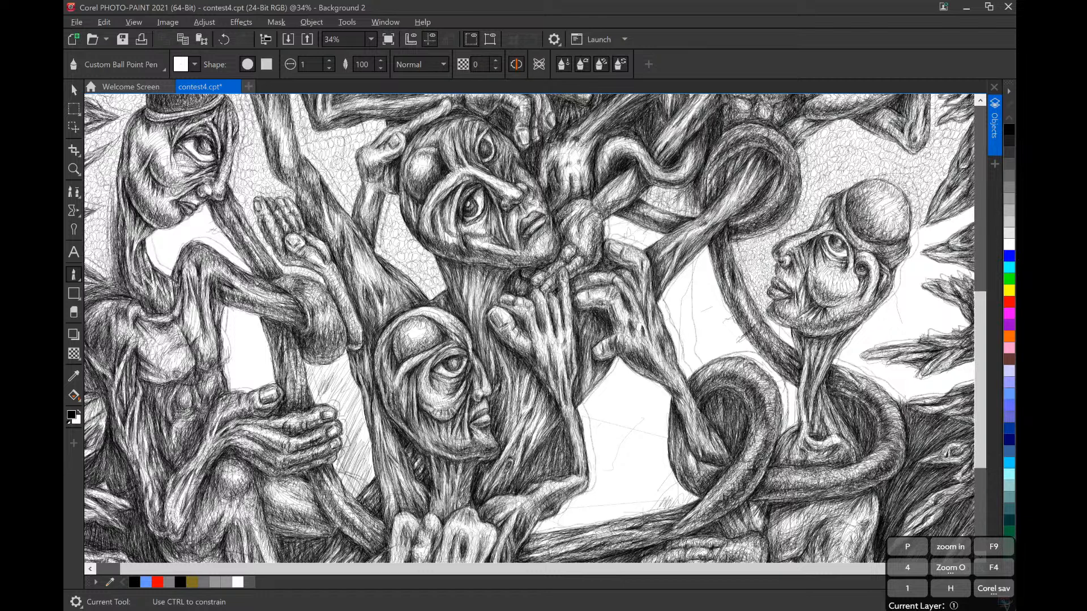
pyautogui.moveTo(352, 447); pyautogui.dragTo(336, 470)
pyautogui.moveTo(357, 446)
pyautogui.mouseDown()
pyautogui.moveTo(339, 491)
pyautogui.moveTo(355, 452)
pyautogui.mouseUp()
pyautogui.moveTo(372, 453)
pyautogui.mouseDown()
pyautogui.moveTo(346, 497)
pyautogui.moveTo(363, 476)
pyautogui.mouseUp()
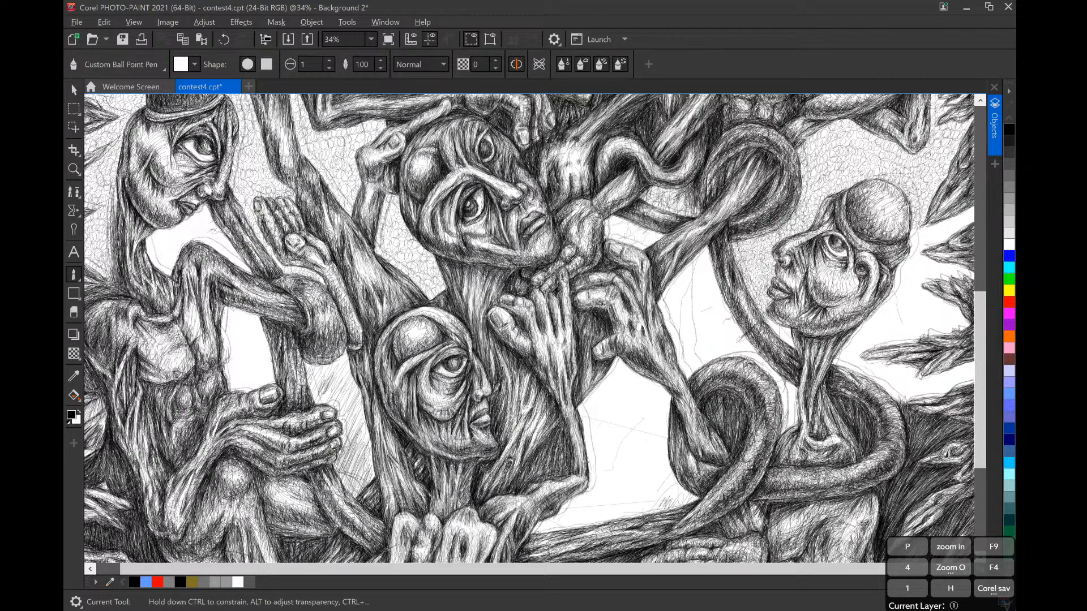
# Step: Darken the upper part of that gap, beneath the bent hand, with overlapping layers of short diagonal pen strokes
pyautogui.moveTo(321, 363); pyautogui.dragTo(313, 378)
pyautogui.moveTo(331, 369)
pyautogui.mouseDown()
pyautogui.moveTo(313, 398)
pyautogui.moveTo(323, 390)
pyautogui.mouseUp()
pyautogui.moveTo(346, 357)
pyautogui.mouseDown()
pyautogui.moveTo(320, 403)
pyautogui.moveTo(330, 392)
pyautogui.mouseUp()
pyautogui.moveTo(346, 381); pyautogui.dragTo(340, 400)
pyautogui.moveTo(358, 386); pyautogui.dragTo(345, 407)
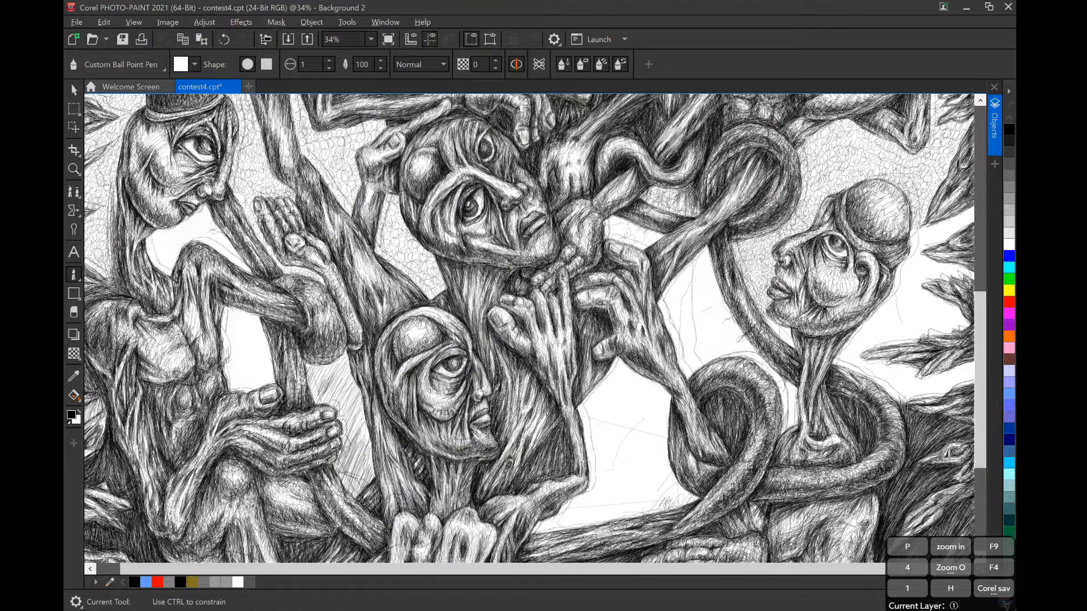
pyautogui.moveTo(315, 362); pyautogui.dragTo(308, 381)
pyautogui.moveTo(316, 366); pyautogui.dragTo(314, 395)
pyautogui.moveTo(335, 366); pyautogui.dragTo(324, 382)
pyautogui.moveTo(328, 384)
pyautogui.mouseDown()
pyautogui.moveTo(321, 399)
pyautogui.moveTo(307, 384)
pyautogui.mouseUp()
pyautogui.moveTo(319, 366); pyautogui.dragTo(309, 391)
pyautogui.moveTo(321, 367); pyautogui.dragTo(311, 392)
pyautogui.moveTo(331, 364); pyautogui.dragTo(319, 406)
pyautogui.moveTo(332, 363)
pyautogui.mouseDown()
pyautogui.moveTo(321, 386)
pyautogui.moveTo(325, 370)
pyautogui.moveTo(305, 381)
pyautogui.moveTo(318, 387)
pyautogui.mouseUp()
pyautogui.moveTo(331, 372); pyautogui.dragTo(314, 404)
pyautogui.moveTo(344, 355); pyautogui.dragTo(334, 372)
pyautogui.moveTo(343, 363)
pyautogui.mouseDown()
pyautogui.moveTo(317, 413)
pyautogui.moveTo(331, 406)
pyautogui.mouseUp()
pyautogui.moveTo(352, 364); pyautogui.dragTo(334, 404)
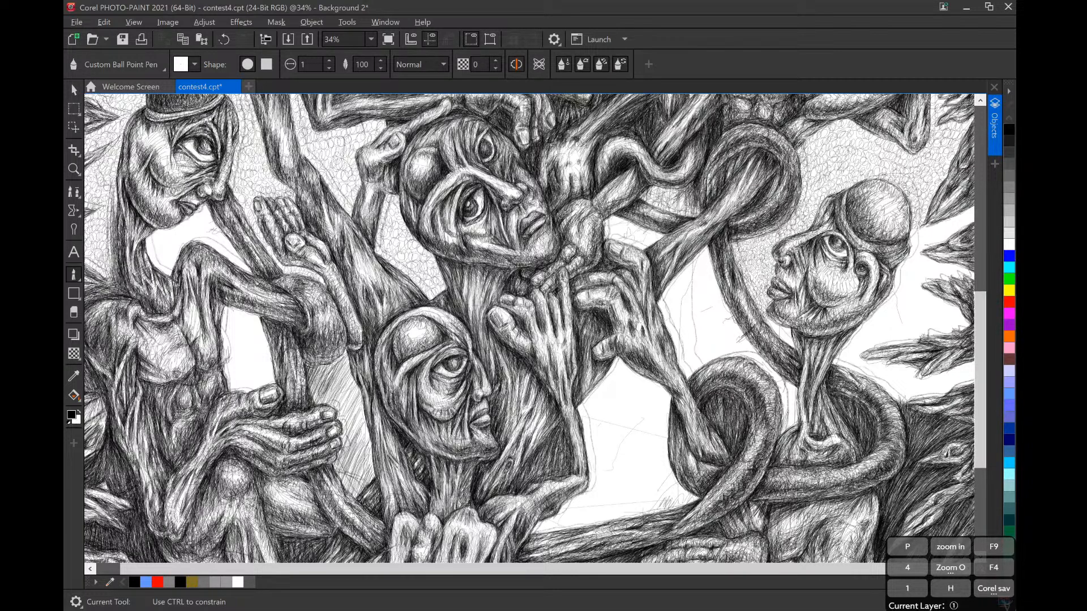
pyautogui.moveTo(344, 362); pyautogui.dragTo(331, 406)
pyautogui.moveTo(323, 366)
pyautogui.mouseDown()
pyautogui.moveTo(308, 392)
pyautogui.moveTo(323, 395)
pyautogui.mouseUp()
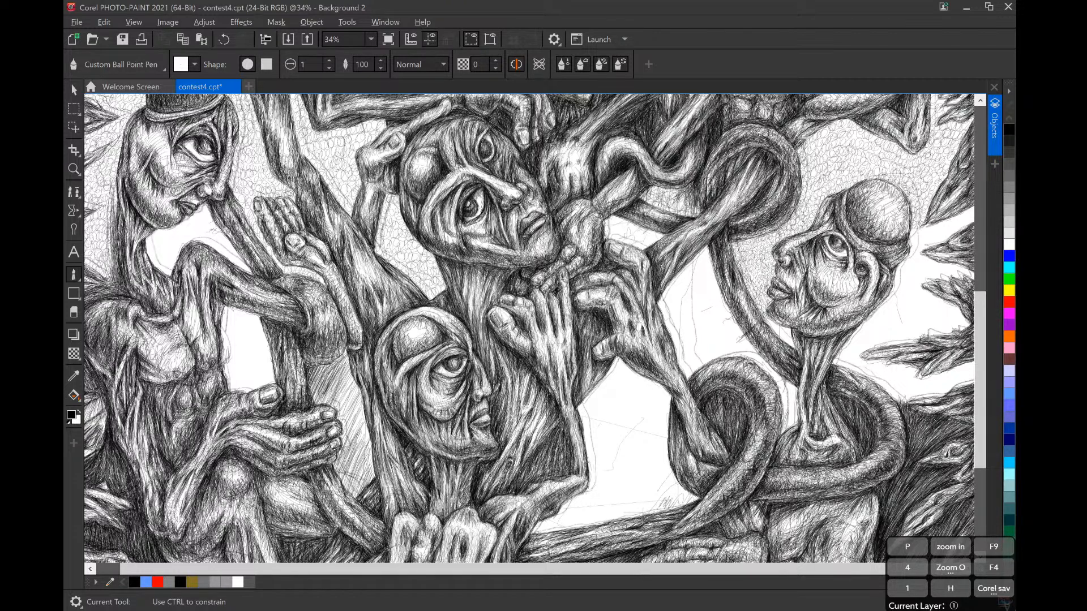
pyautogui.moveTo(347, 353); pyautogui.dragTo(342, 366)
pyautogui.moveTo(319, 372); pyautogui.dragTo(310, 402)
pyautogui.moveTo(325, 373)
pyautogui.mouseDown()
pyautogui.moveTo(313, 402)
pyautogui.moveTo(327, 398)
pyautogui.mouseUp()
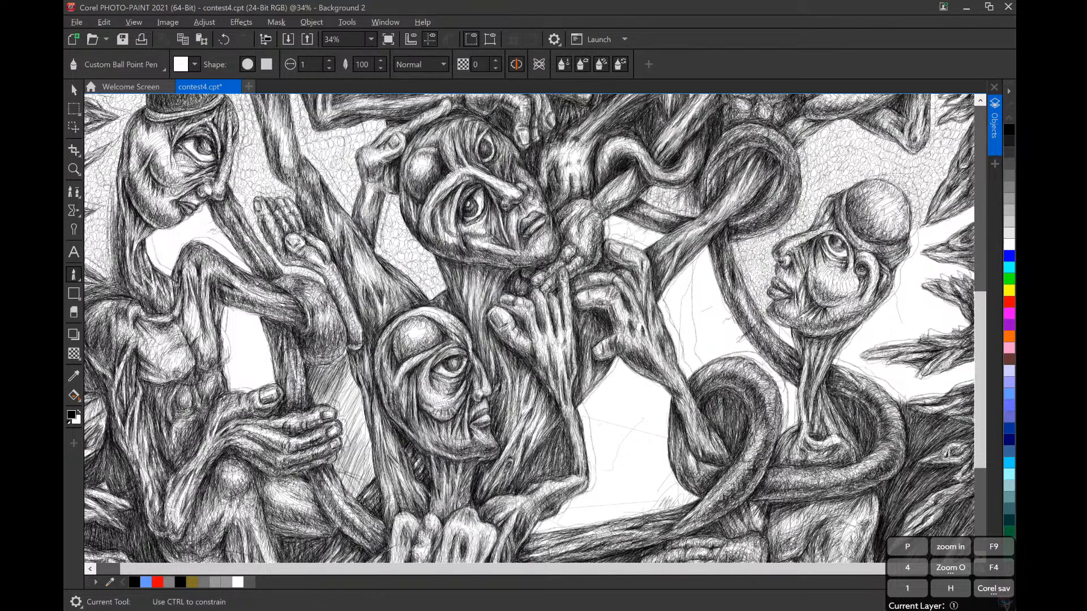
pyautogui.moveTo(317, 390)
pyautogui.mouseDown()
pyautogui.moveTo(311, 410)
pyautogui.moveTo(323, 404)
pyautogui.mouseUp()
pyautogui.moveTo(339, 379); pyautogui.dragTo(330, 399)
pyautogui.moveTo(348, 353); pyautogui.dragTo(340, 411)
pyautogui.moveTo(332, 375); pyautogui.dragTo(317, 403)
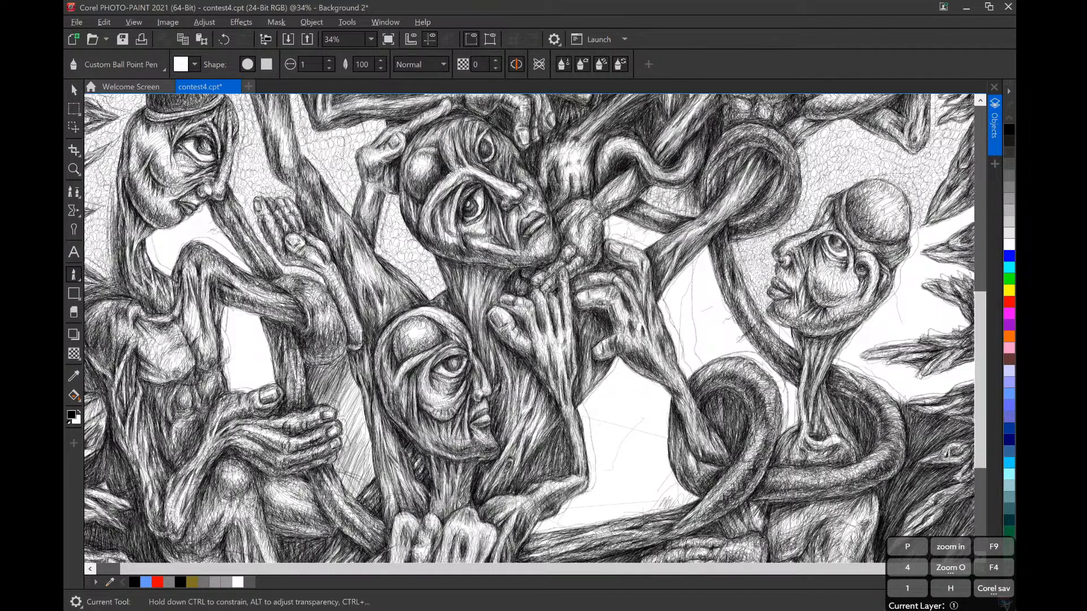
pyautogui.moveTo(323, 368)
pyautogui.mouseDown()
pyautogui.moveTo(312, 383)
pyautogui.moveTo(320, 388)
pyautogui.moveTo(319, 374)
pyautogui.moveTo(341, 392)
pyautogui.moveTo(345, 384)
pyautogui.mouseUp()
pyautogui.moveTo(345, 387); pyautogui.dragTo(340, 408)
pyautogui.moveTo(354, 393); pyautogui.dragTo(343, 417)
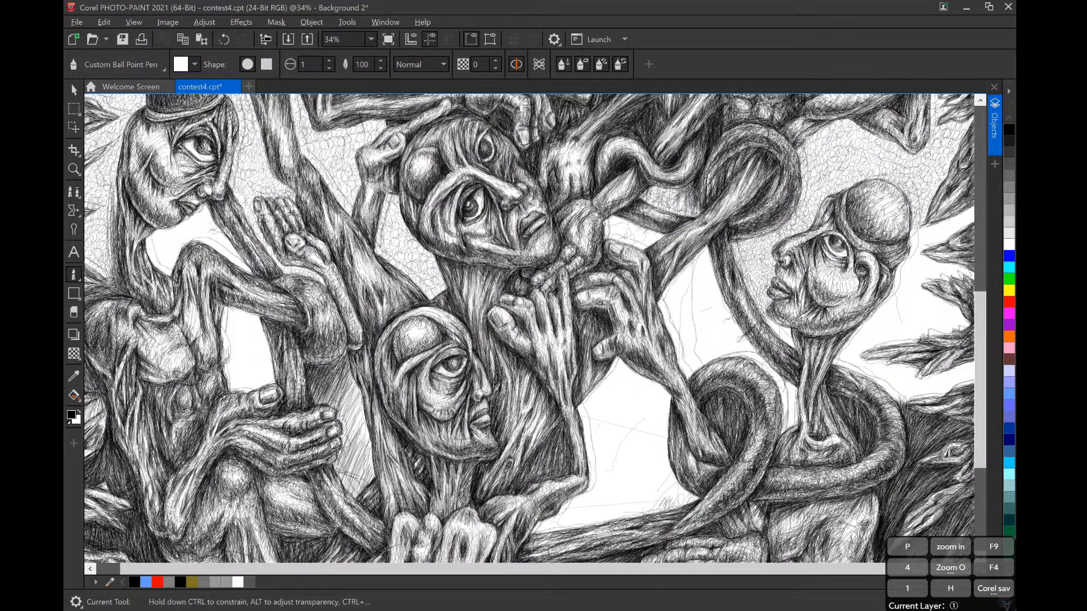
pyautogui.moveTo(346, 353); pyautogui.dragTo(341, 364)
pyautogui.moveTo(315, 381)
pyautogui.mouseDown()
pyautogui.moveTo(311, 399)
pyautogui.moveTo(336, 387)
pyautogui.mouseUp()
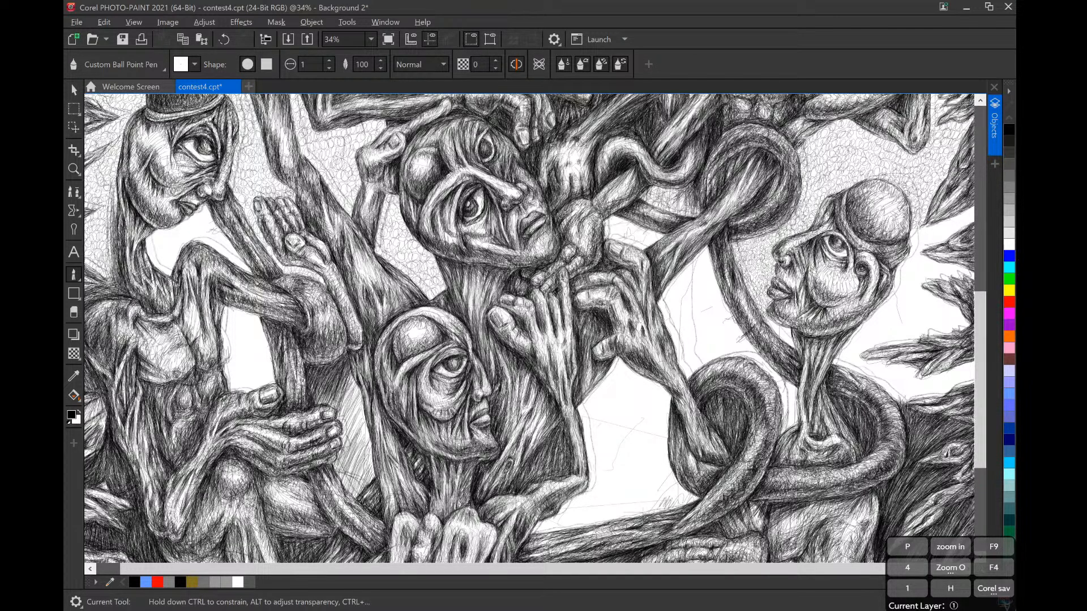
pyautogui.moveTo(352, 380); pyautogui.dragTo(345, 407)
pyautogui.moveTo(357, 386); pyautogui.dragTo(350, 424)
pyautogui.moveTo(357, 399); pyautogui.dragTo(351, 427)
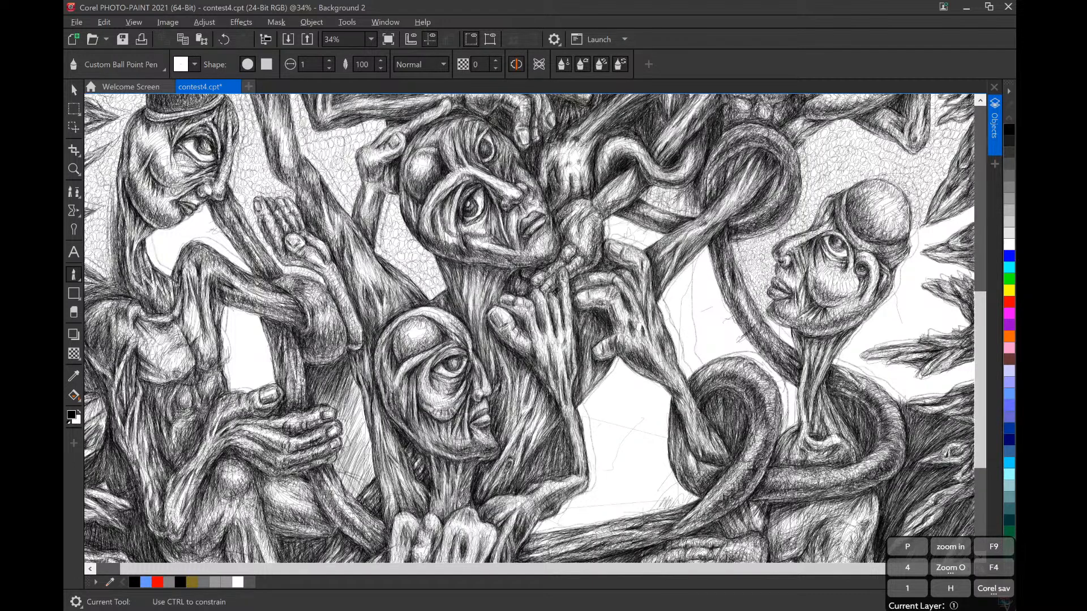
# Step: Extend the hatching through the lower part and along the right edge of the gap, beside the central figure's arm
pyautogui.moveTo(347, 390); pyautogui.dragTo(340, 407)
pyautogui.moveTo(357, 452); pyautogui.dragTo(343, 487)
pyautogui.moveTo(369, 430)
pyautogui.mouseDown()
pyautogui.moveTo(348, 470)
pyautogui.moveTo(352, 439)
pyautogui.mouseUp()
pyautogui.moveTo(350, 442); pyautogui.dragTo(337, 472)
pyautogui.moveTo(360, 414); pyautogui.dragTo(344, 448)
pyautogui.moveTo(360, 405)
pyautogui.mouseDown()
pyautogui.moveTo(343, 445)
pyautogui.moveTo(346, 436)
pyautogui.mouseUp()
pyautogui.moveTo(351, 402)
pyautogui.mouseDown()
pyautogui.moveTo(343, 436)
pyautogui.moveTo(346, 408)
pyautogui.mouseUp()
pyautogui.moveTo(348, 401); pyautogui.dragTo(342, 413)
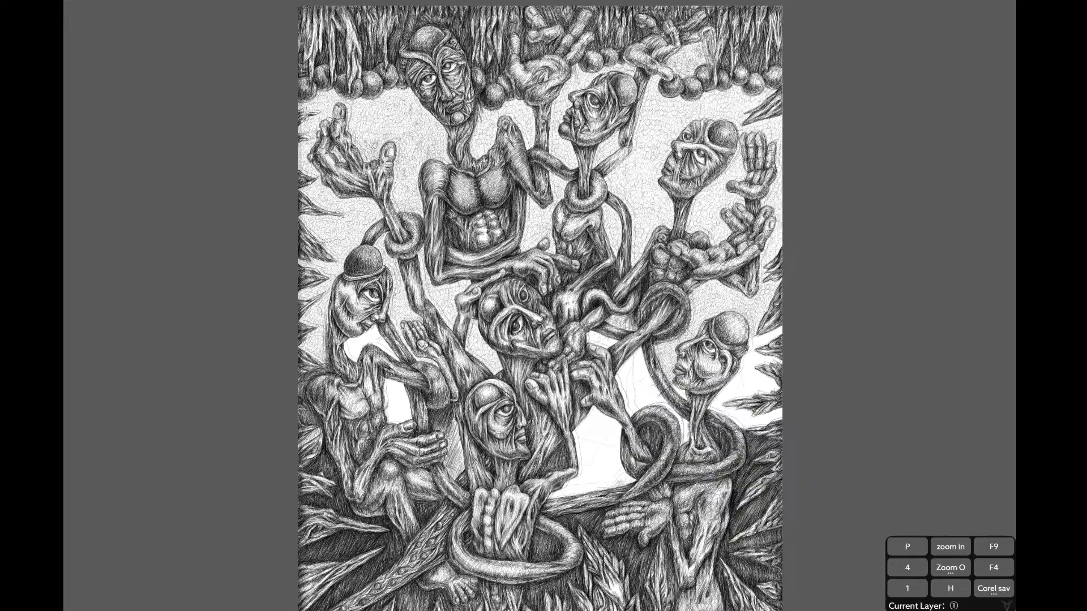
# Step: Leave the full-screen preview and deepen the shading between the hands and the central figure's arm with more pen strokes
pyautogui.press('F9')
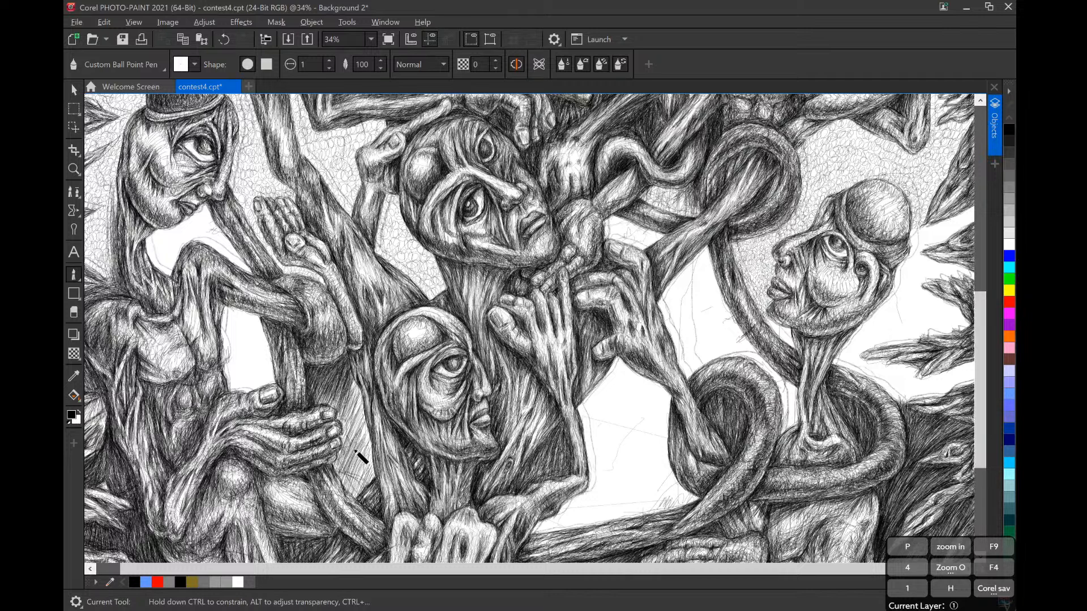
pyautogui.moveTo(320, 410)
pyautogui.mouseDown()
pyautogui.moveTo(351, 401)
pyautogui.moveTo(342, 477)
pyautogui.moveTo(351, 421)
pyautogui.moveTo(346, 475)
pyautogui.moveTo(371, 456)
pyautogui.mouseUp()
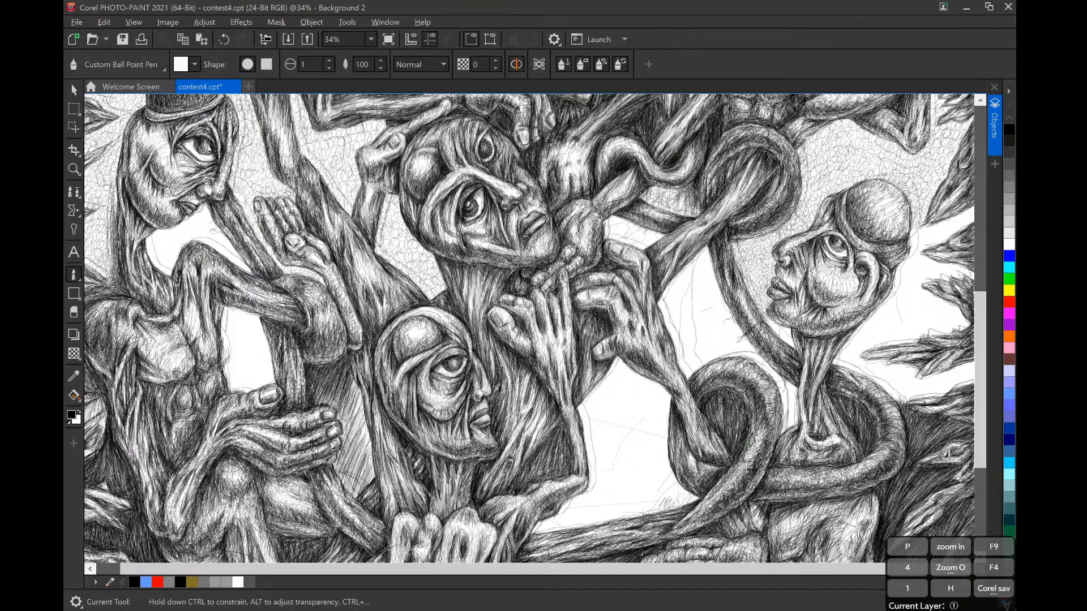
pyautogui.moveTo(354, 386); pyautogui.dragTo(346, 440)
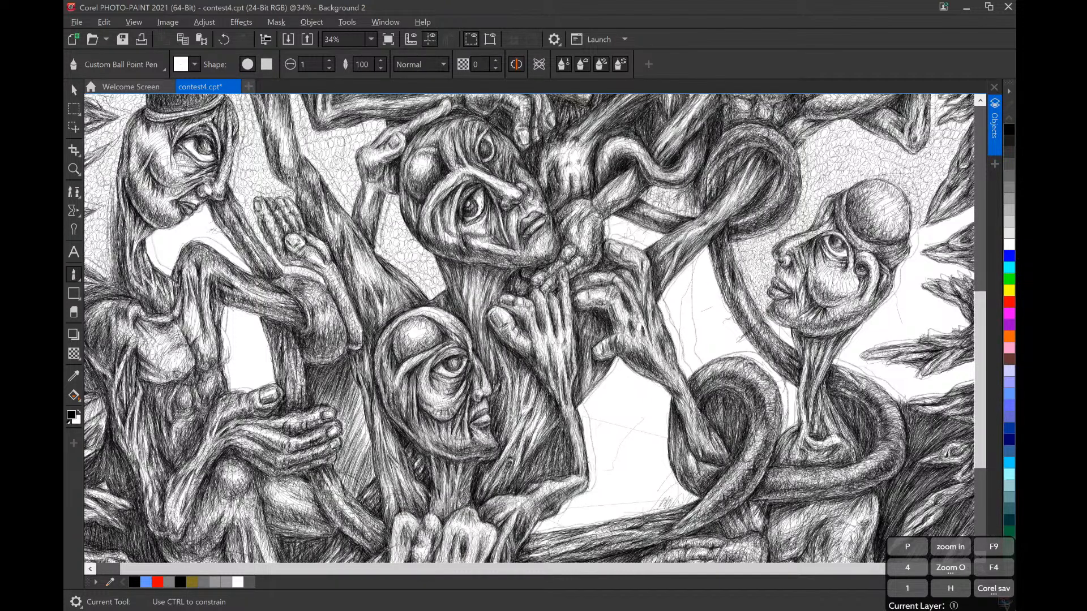
pyautogui.moveTo(368, 444)
pyautogui.mouseDown()
pyautogui.moveTo(358, 482)
pyautogui.moveTo(359, 452)
pyautogui.mouseUp()
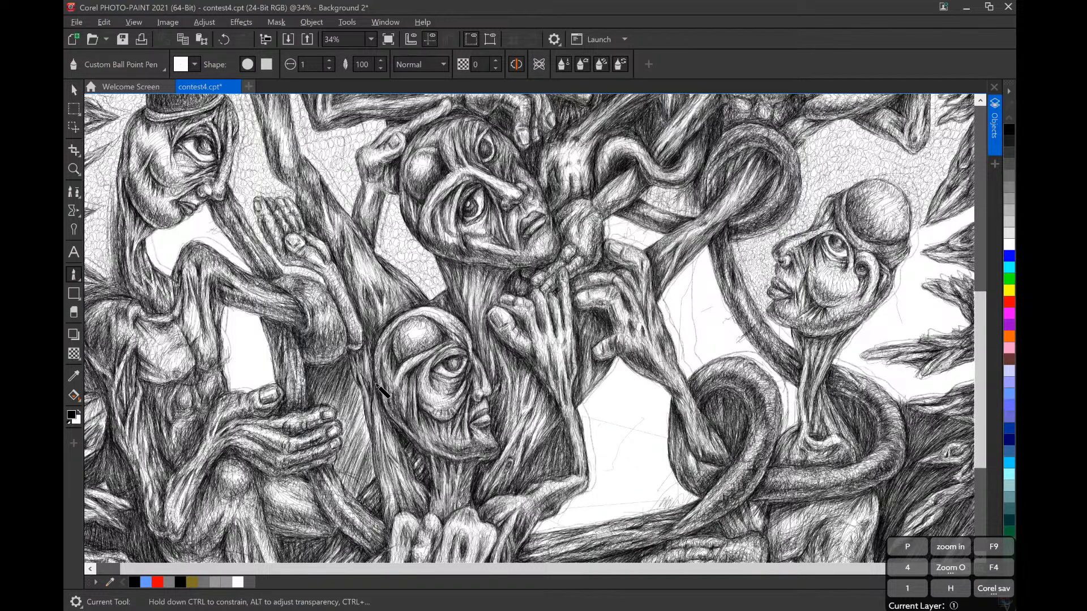
# Step: Fit the whole drawing in view, examine the strokes around the knotted arms at up to 200%, and view the central tilted face at 67%
pyautogui.press('F4')
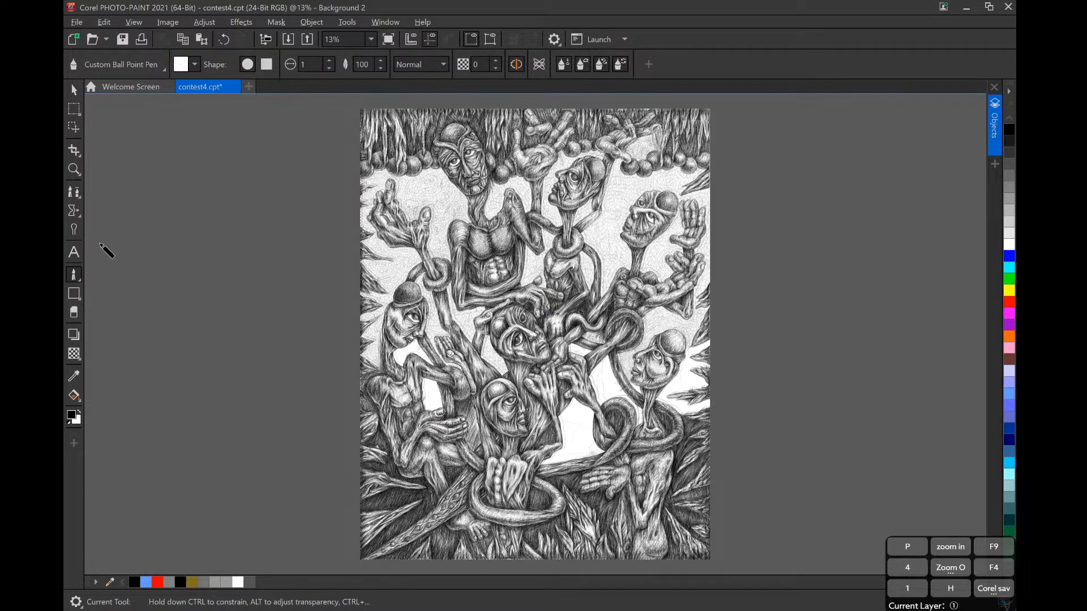
pyautogui.click(74, 169)
pyautogui.moveTo(521, 280); pyautogui.dragTo(636, 401)
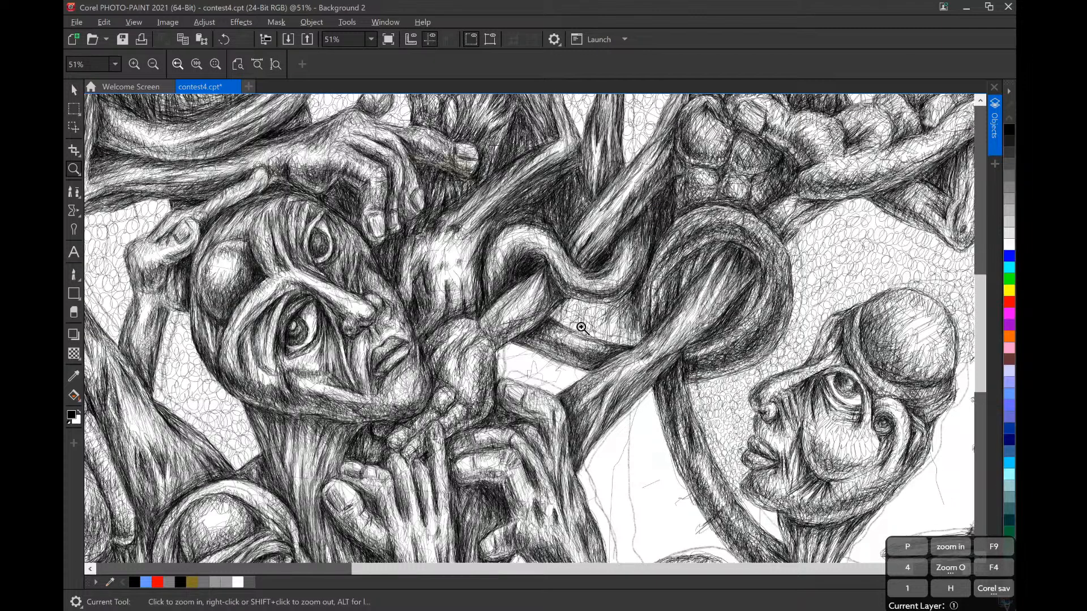
pyautogui.click(577, 326)
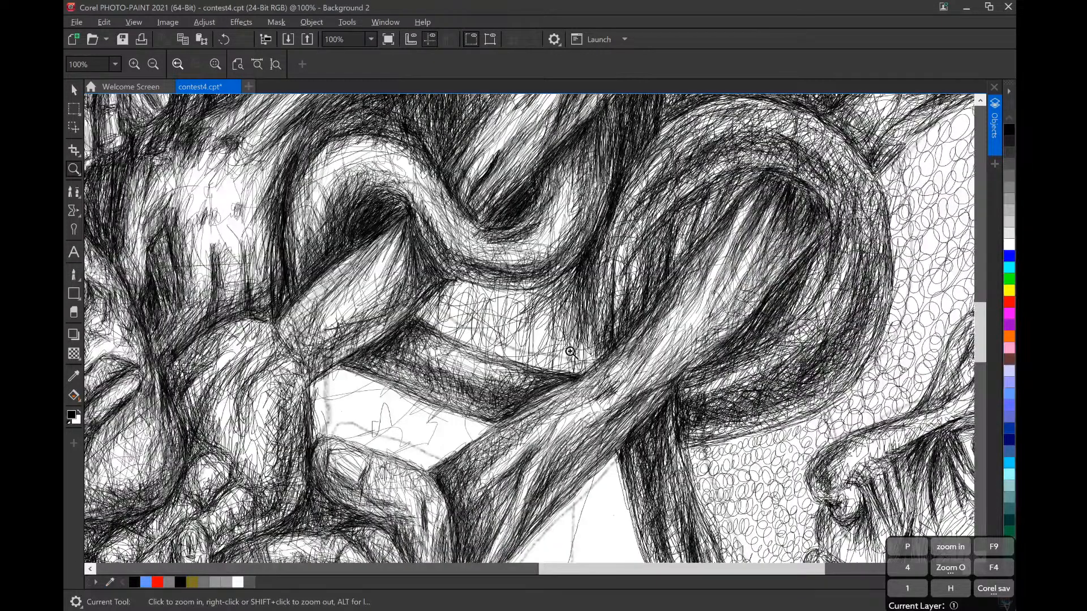
pyautogui.click(572, 355)
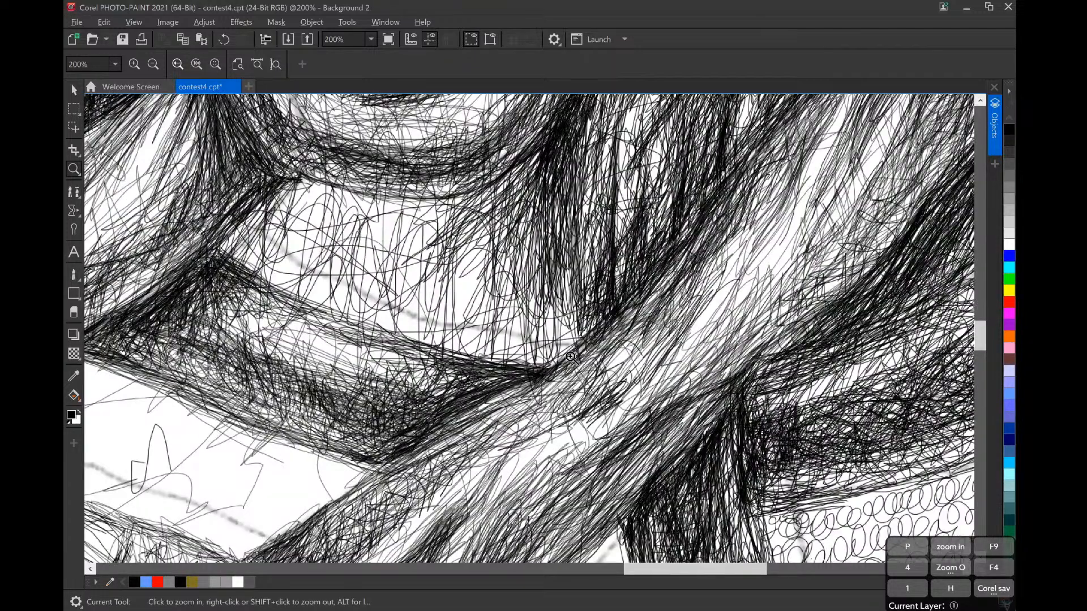
pyautogui.rightClick(571, 356)
pyautogui.rightClick(571, 358)
pyautogui.rightClick(469, 398)
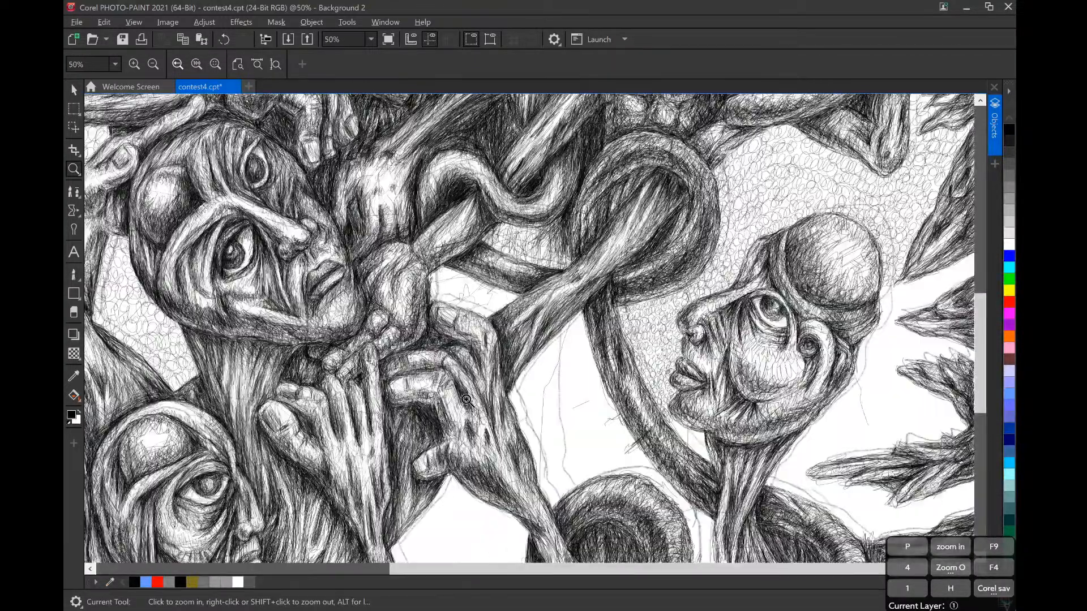
pyautogui.rightClick(466, 400)
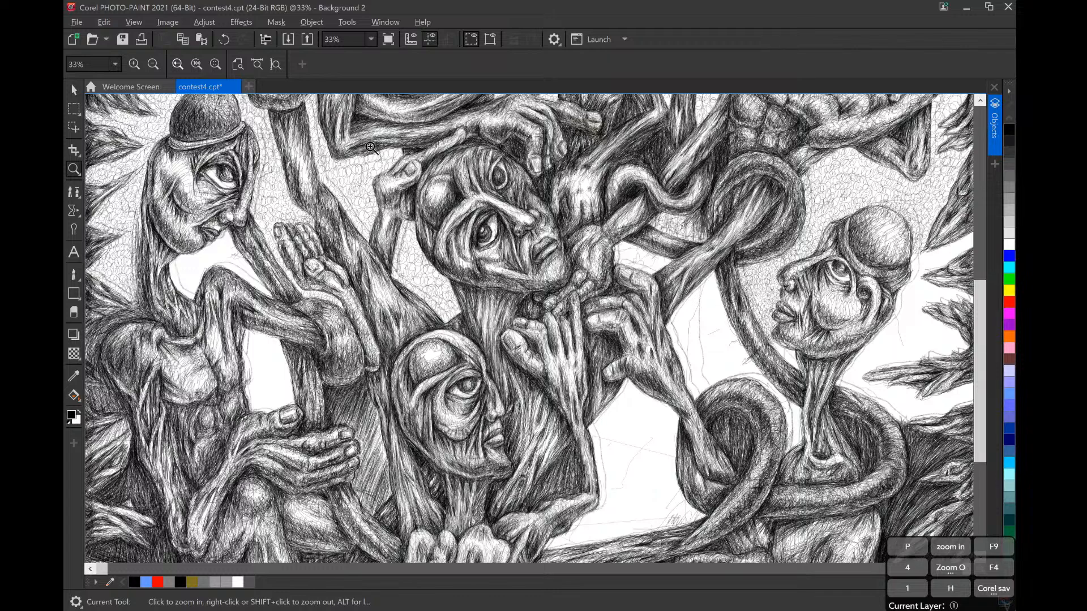
pyautogui.click(658, 370)
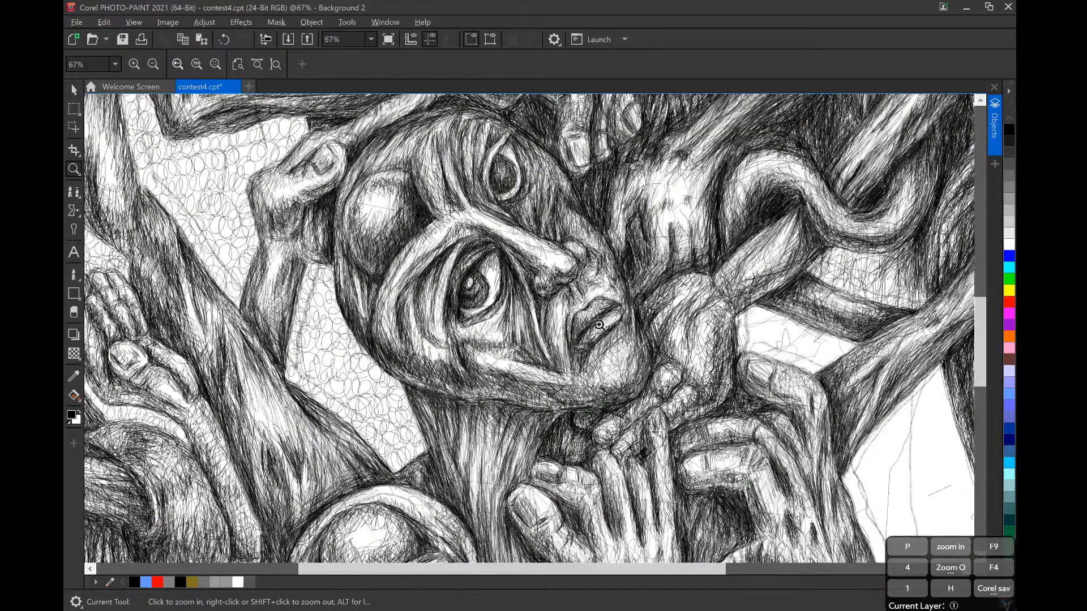
pyautogui.rightClick(599, 326)
pyautogui.rightClick(600, 327)
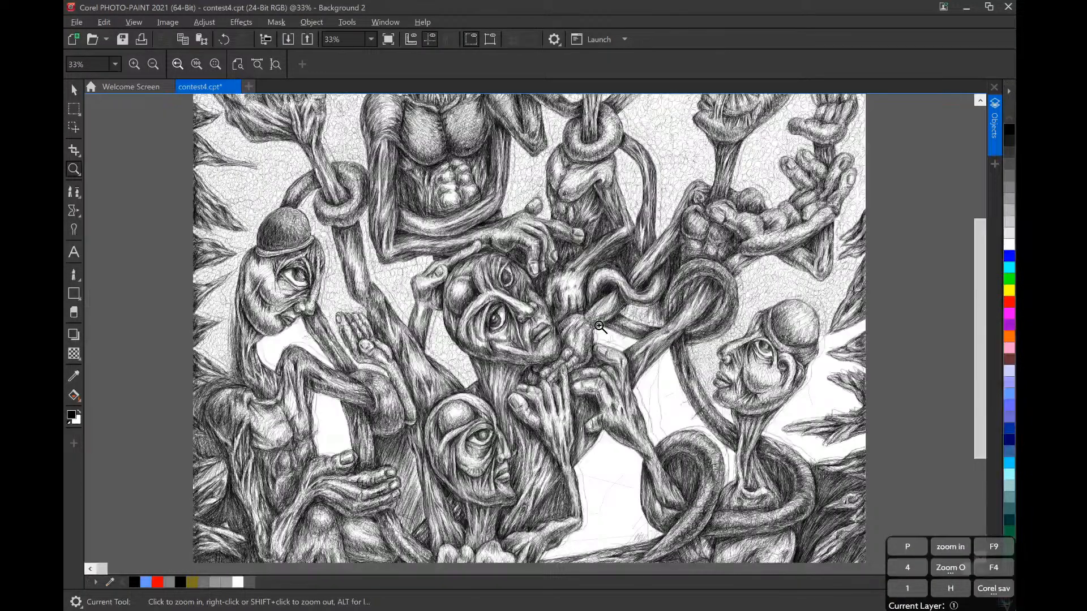
# Step: Shrink the drawing to 3%, enlarge it to 25%, and look over the upper and lower groups of figures
pyautogui.scroll(-7, 898, 343)
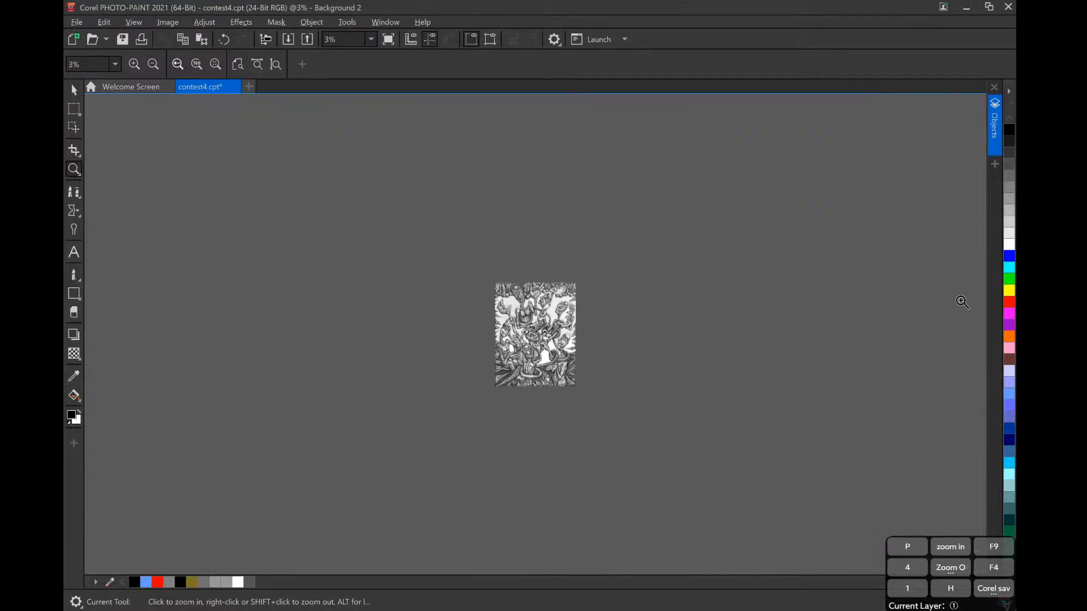
pyautogui.click(489, 346)
pyautogui.click(550, 414)
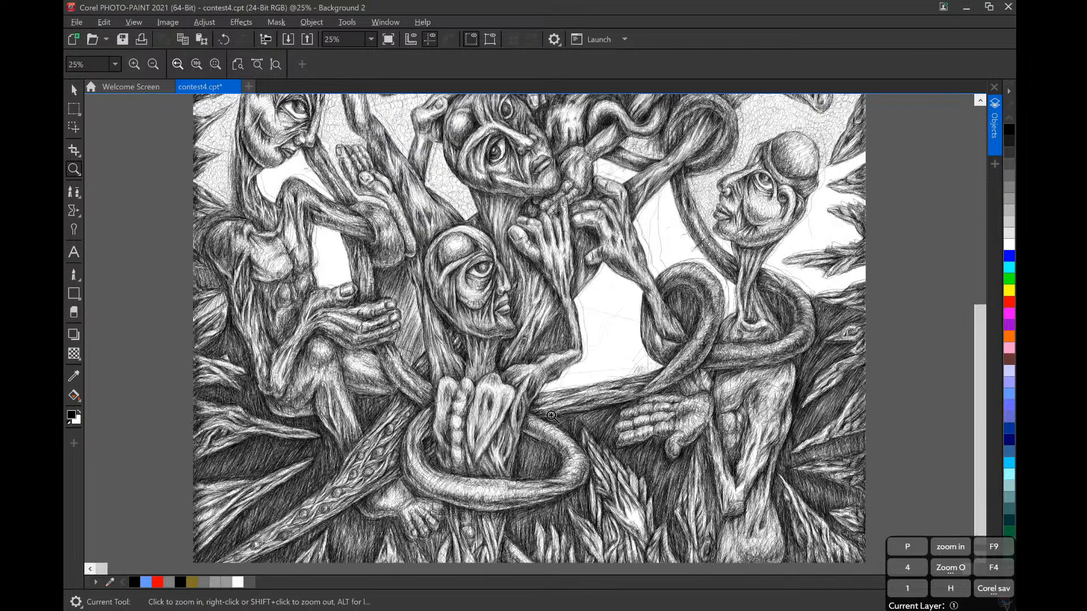
pyautogui.moveTo(979, 338)
pyautogui.mouseDown()
pyautogui.moveTo(984, 223)
pyautogui.moveTo(1010, 139)
pyautogui.mouseUp()
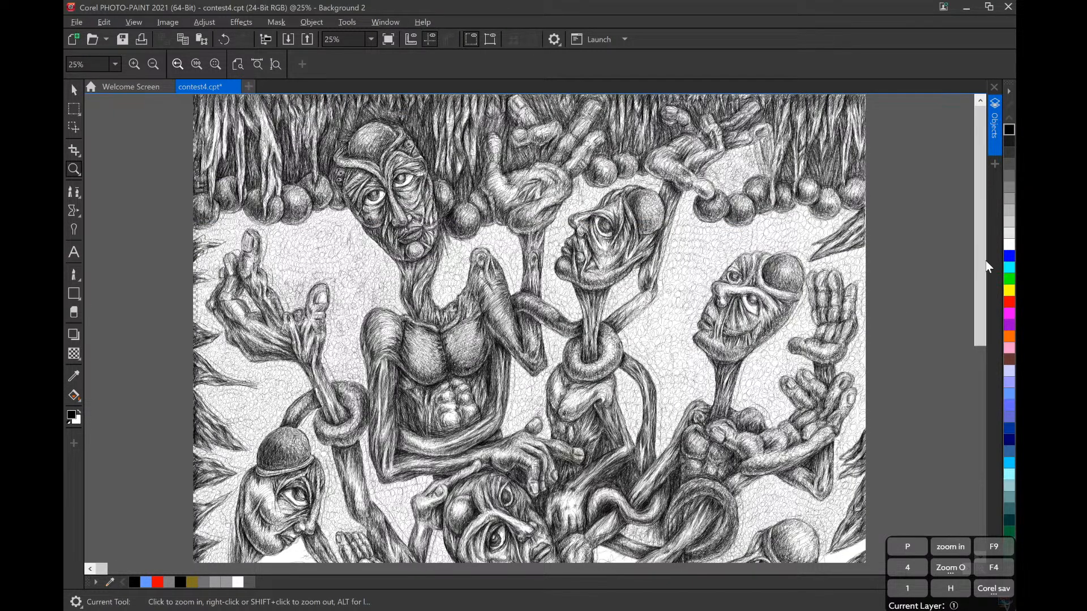
pyautogui.moveTo(984, 265); pyautogui.dragTo(970, 477)
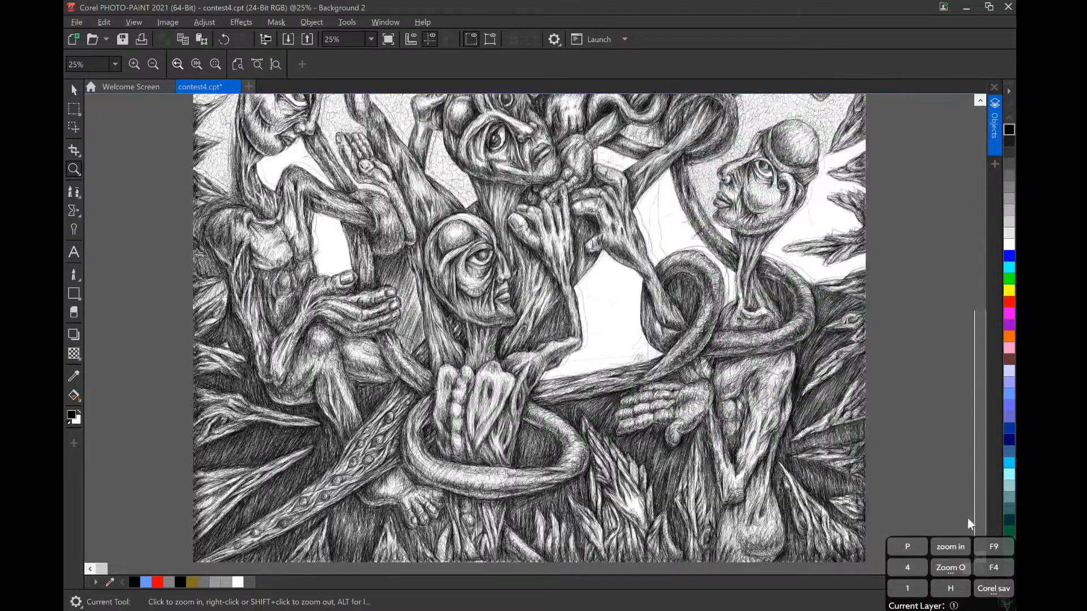
# Step: Magnify the ring around the lowest figure to examine its hatching at 100%, and reduce the view to 10%
pyautogui.moveTo(497, 405); pyautogui.dragTo(600, 465)
pyautogui.rightClick(532, 422)
pyautogui.rightClick(527, 414)
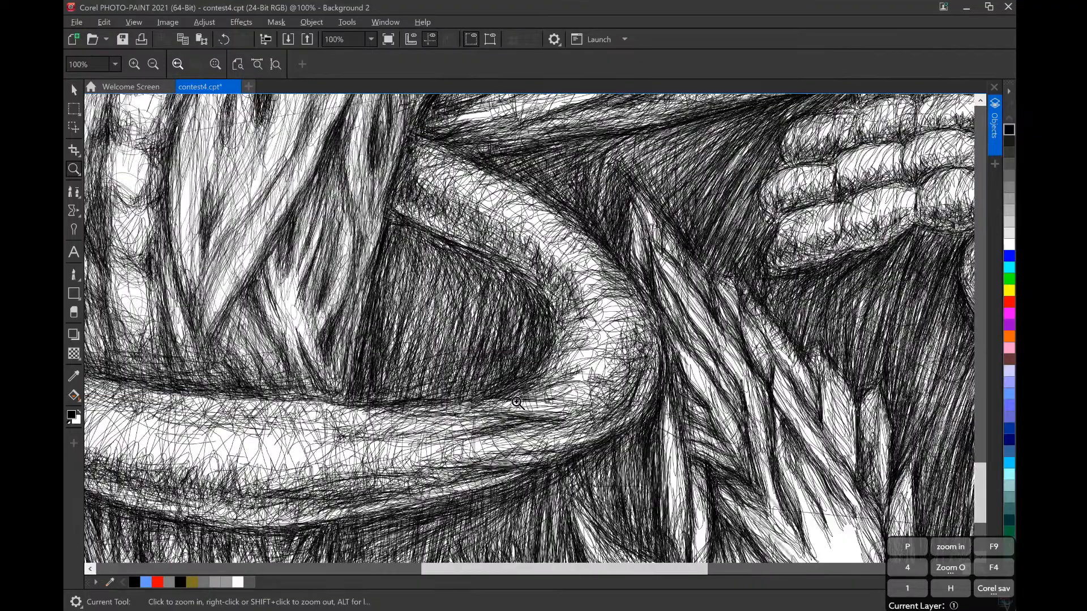
pyautogui.rightClick(521, 408)
pyautogui.rightClick(515, 401)
pyautogui.rightClick(515, 400)
pyautogui.rightClick(515, 401)
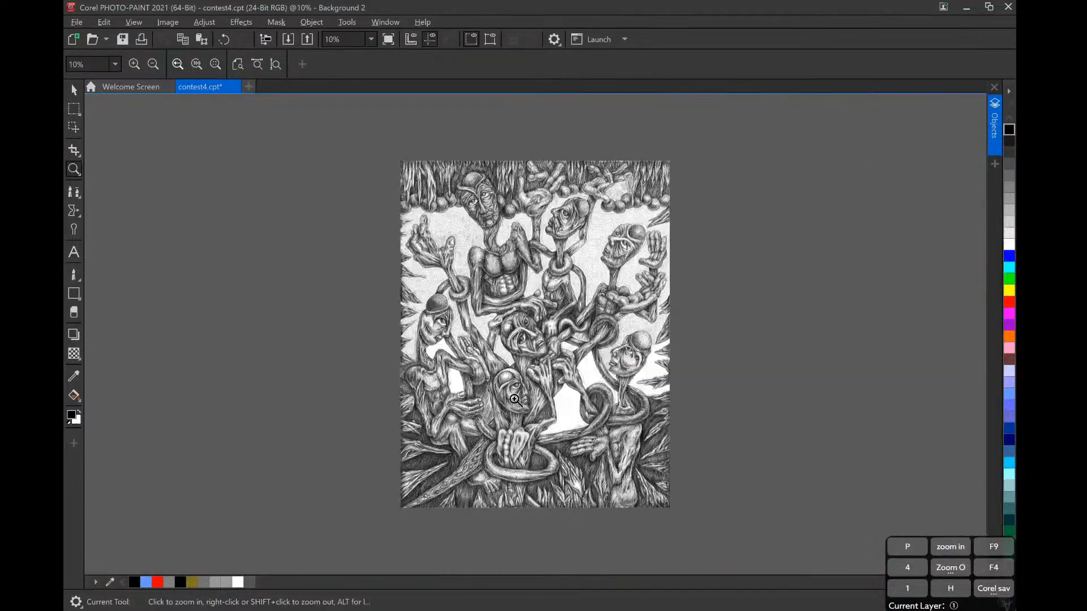
# Step: Enlarge the drawing to 25% and review it from the top row of heads down to the hatched area near the lower face
pyautogui.click(515, 400)
pyautogui.moveTo(980, 328); pyautogui.dragTo(998, 134)
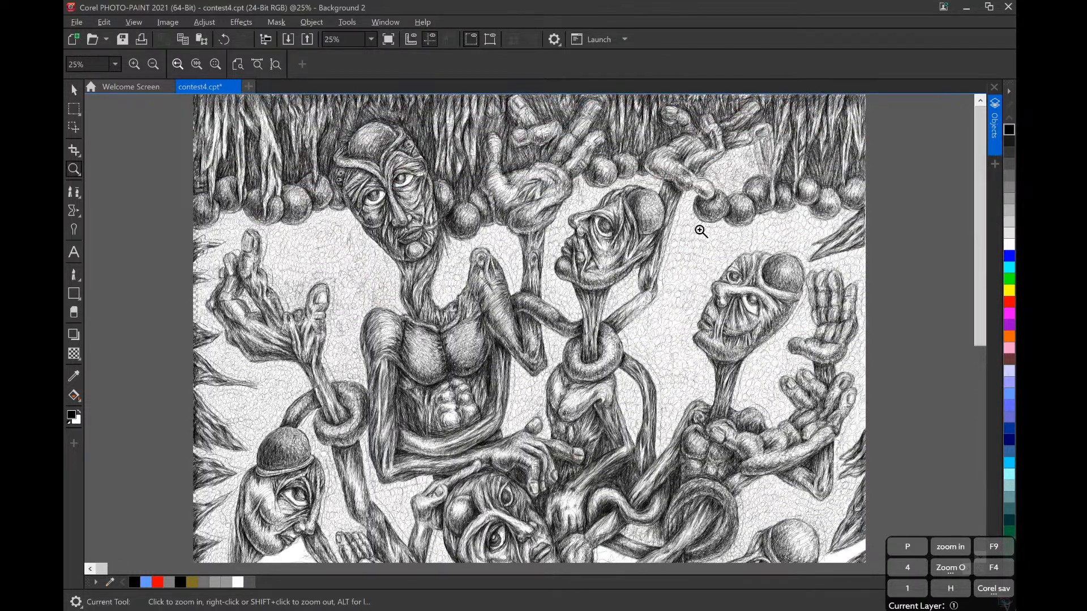
pyautogui.moveTo(977, 157); pyautogui.dragTo(976, 334)
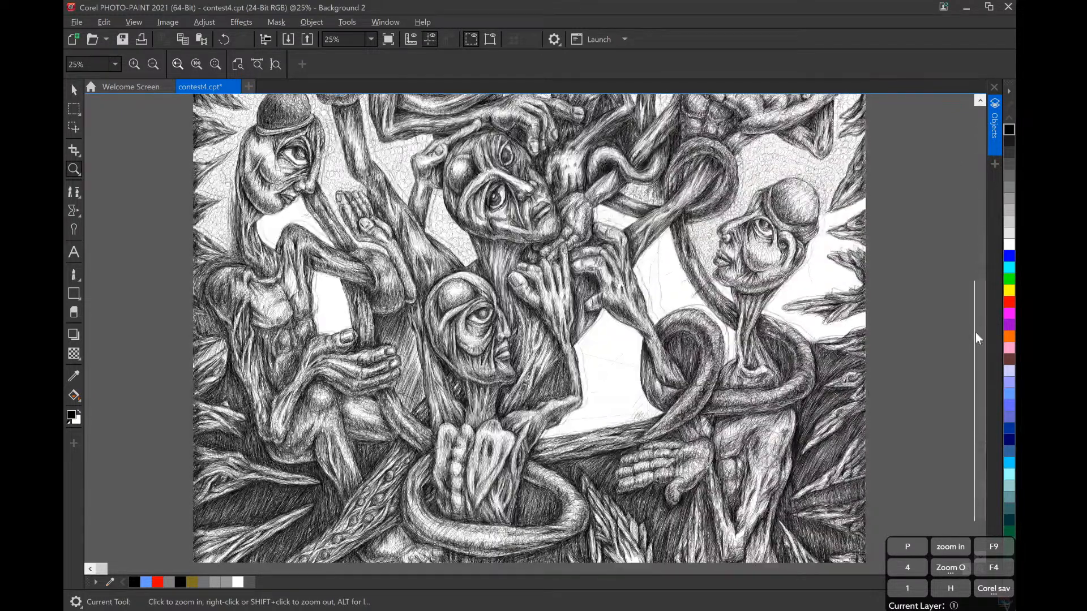
pyautogui.click(554, 39)
pyautogui.click(829, 17)
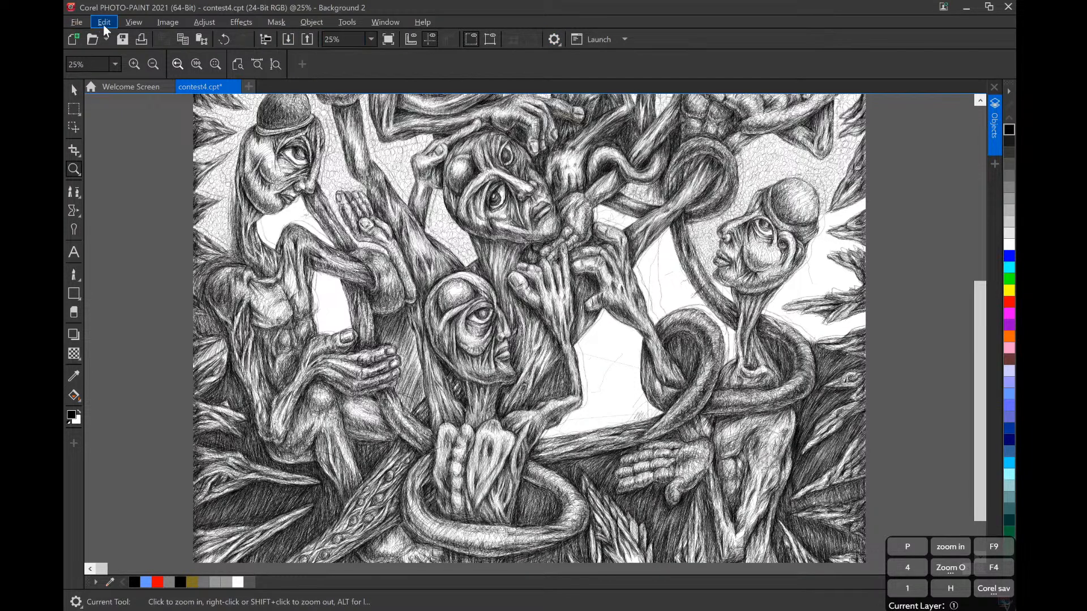
# Step: Open the document properties of contest4.cpt, move the dialog aside and check the image's resolution and memory size
pyautogui.click(78, 23)
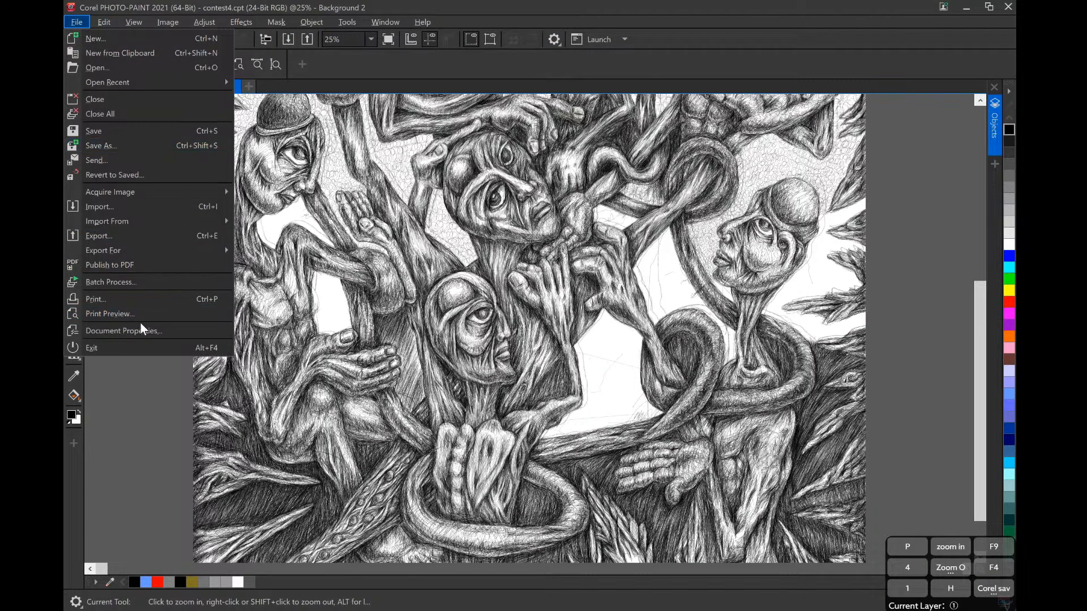
pyautogui.click(146, 336)
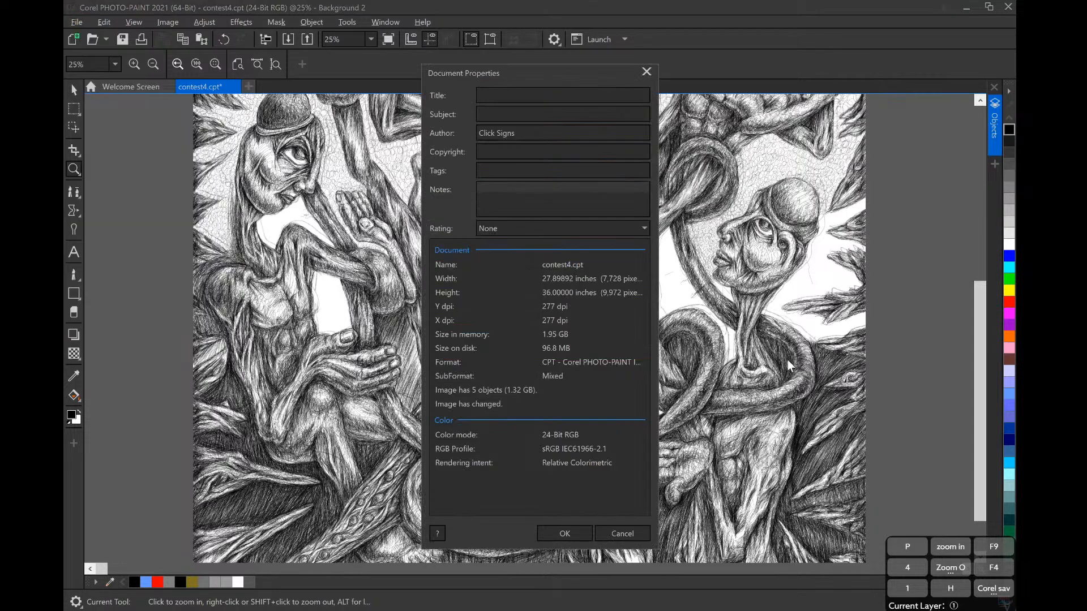
pyautogui.moveTo(560, 77); pyautogui.dragTo(664, 98)
pyautogui.click(655, 360)
pyautogui.click(664, 370)
pyautogui.click(668, 355)
pyautogui.click(663, 342)
pyautogui.click(664, 333)
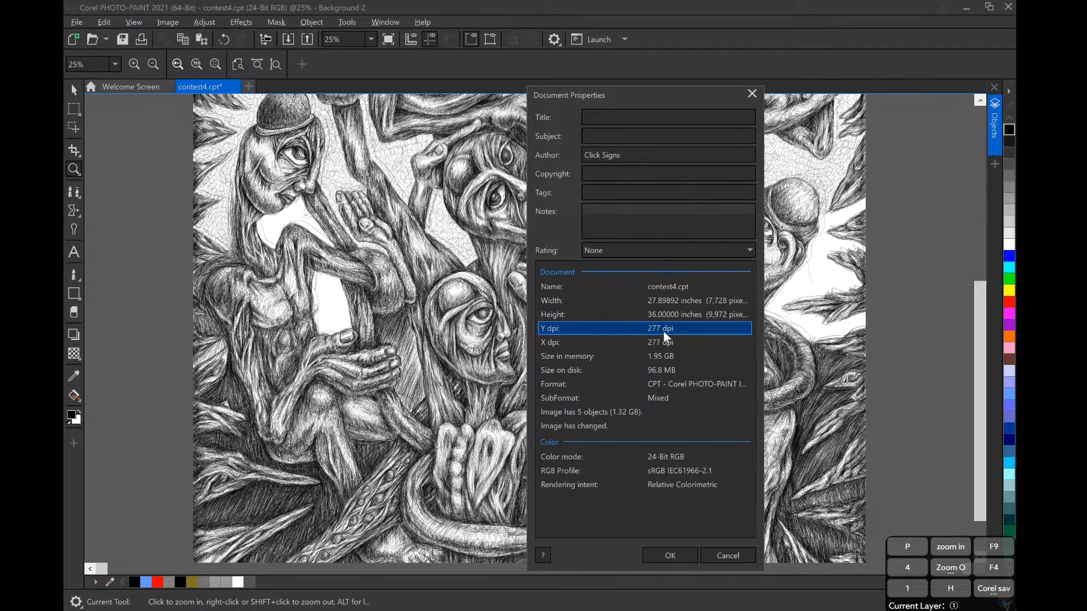
# Step: Check the image's width and height in the document properties and dismiss the dialog without changes
pyautogui.click(660, 304)
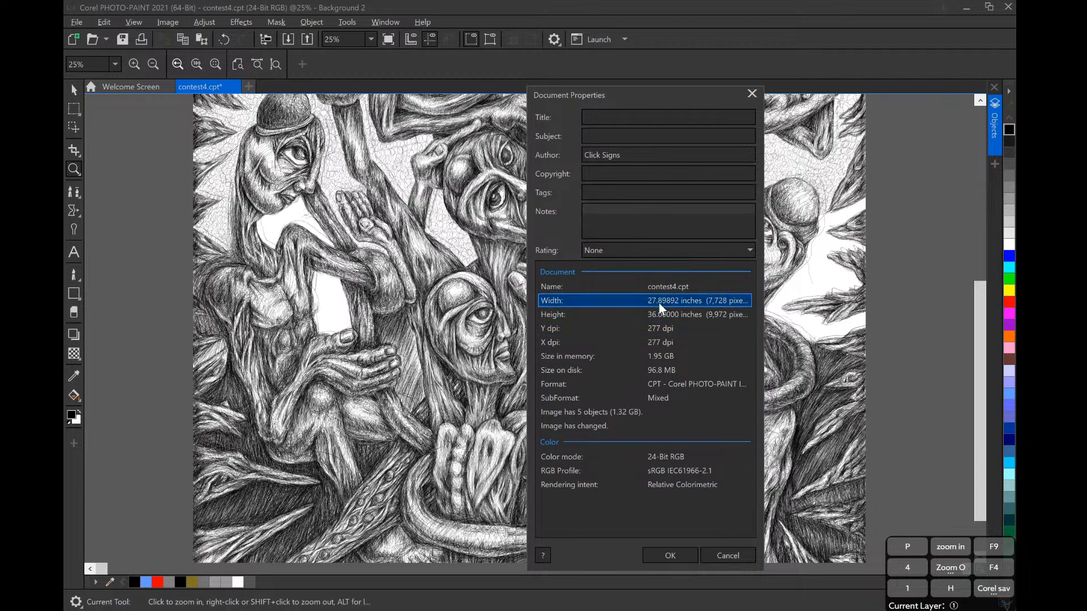
pyautogui.click(672, 316)
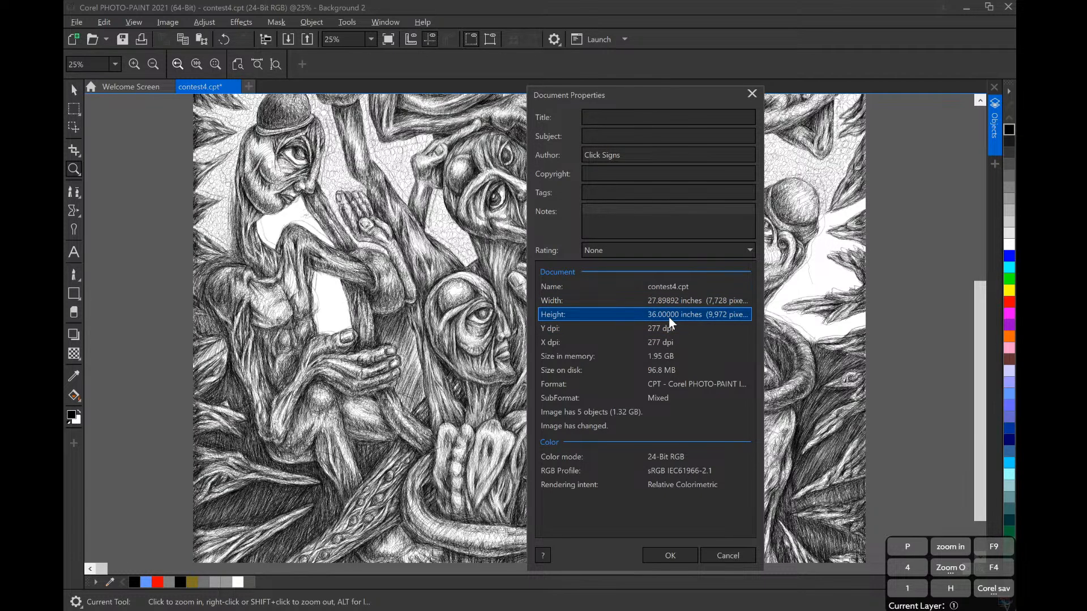
pyautogui.click(587, 372)
pyautogui.click(654, 355)
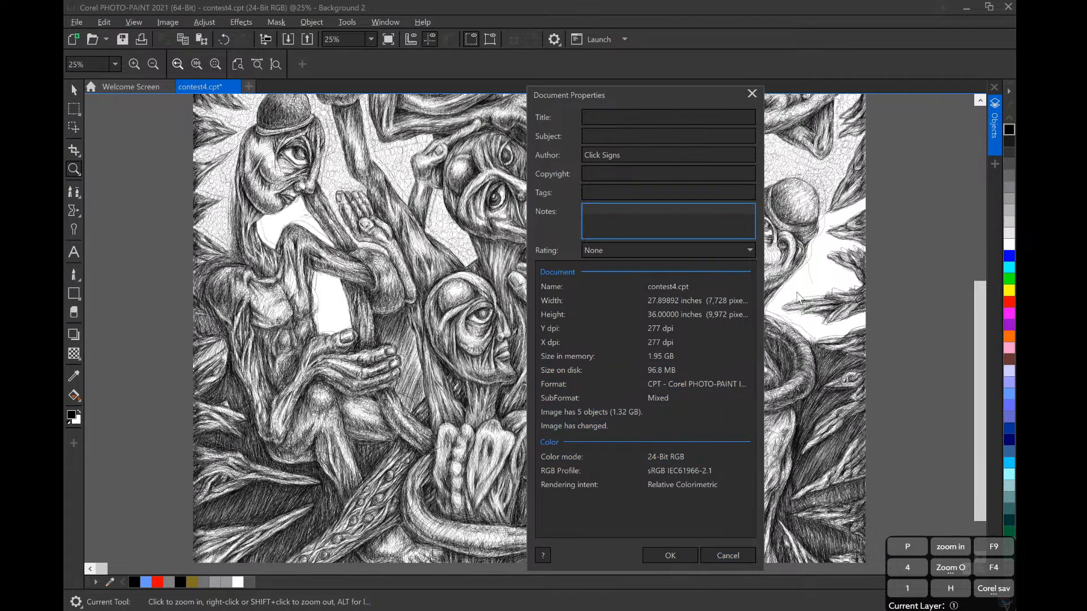
pyautogui.click(727, 555)
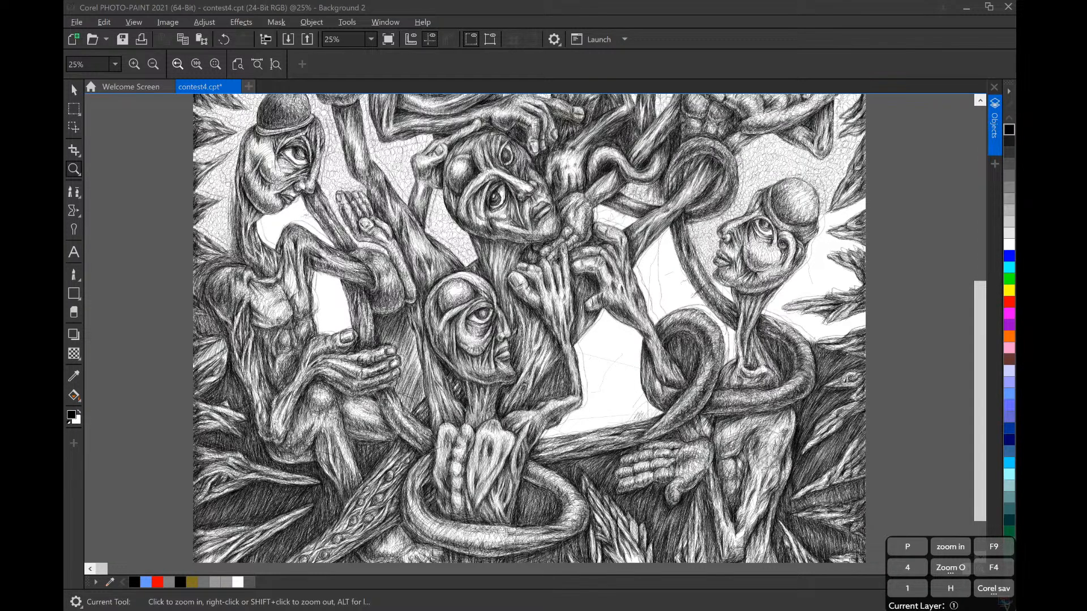
# Step: Switch to the Pick tool, compare the drawing's upper and lower halves at 25%, and fit the whole drawing in view
pyautogui.click(73, 91)
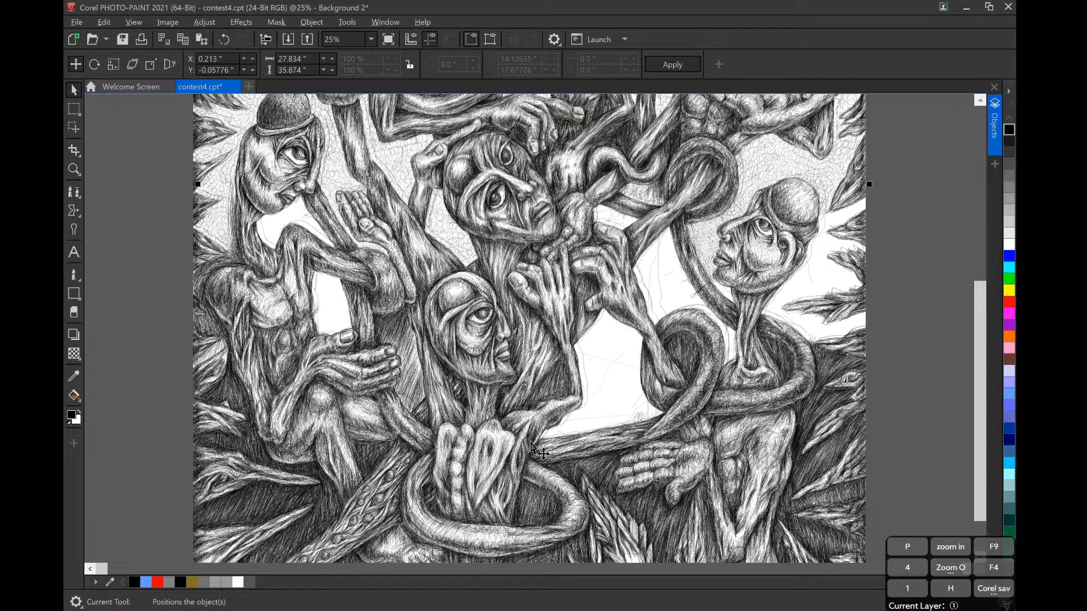
pyautogui.scroll(1, 553, 385)
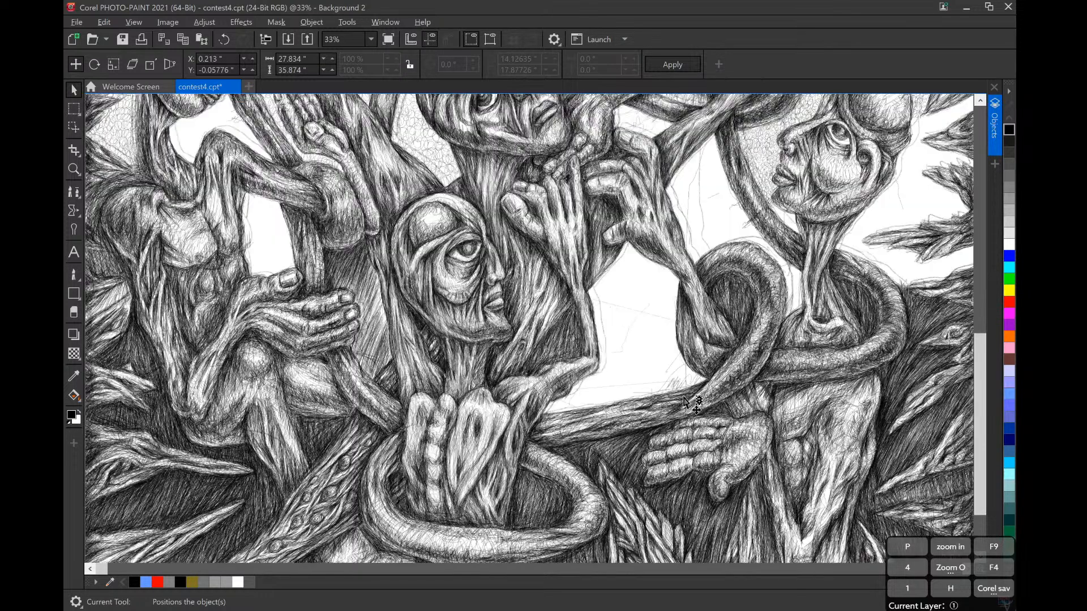
pyautogui.scroll(-1, 676, 404)
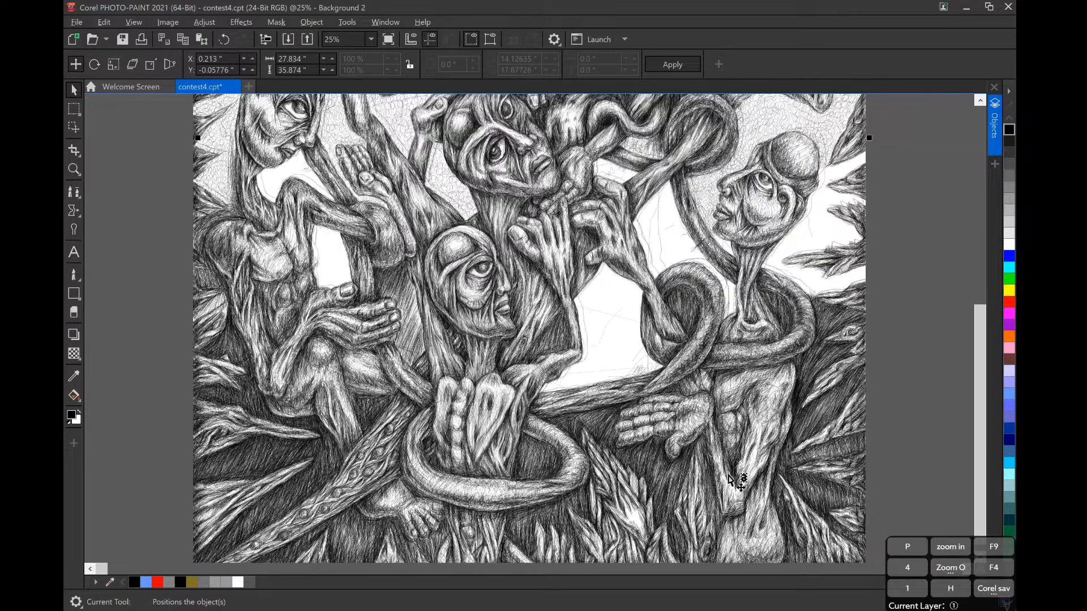
pyautogui.moveTo(980, 372)
pyautogui.mouseDown()
pyautogui.moveTo(957, 182)
pyautogui.moveTo(970, 141)
pyautogui.moveTo(982, 338)
pyautogui.moveTo(971, 417)
pyautogui.mouseUp()
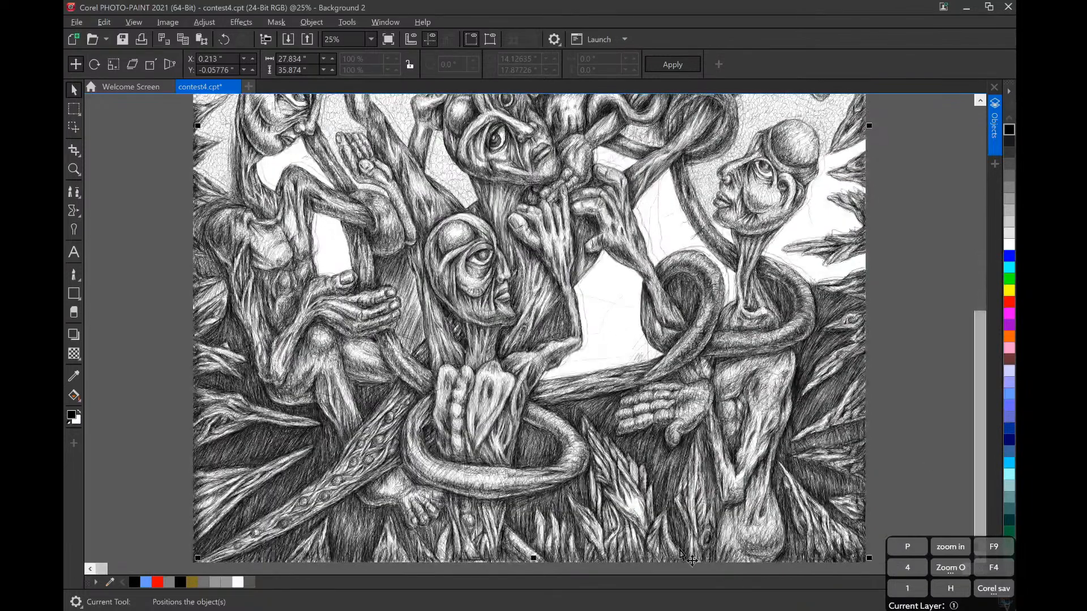
pyautogui.moveTo(972, 348); pyautogui.dragTo(981, 124)
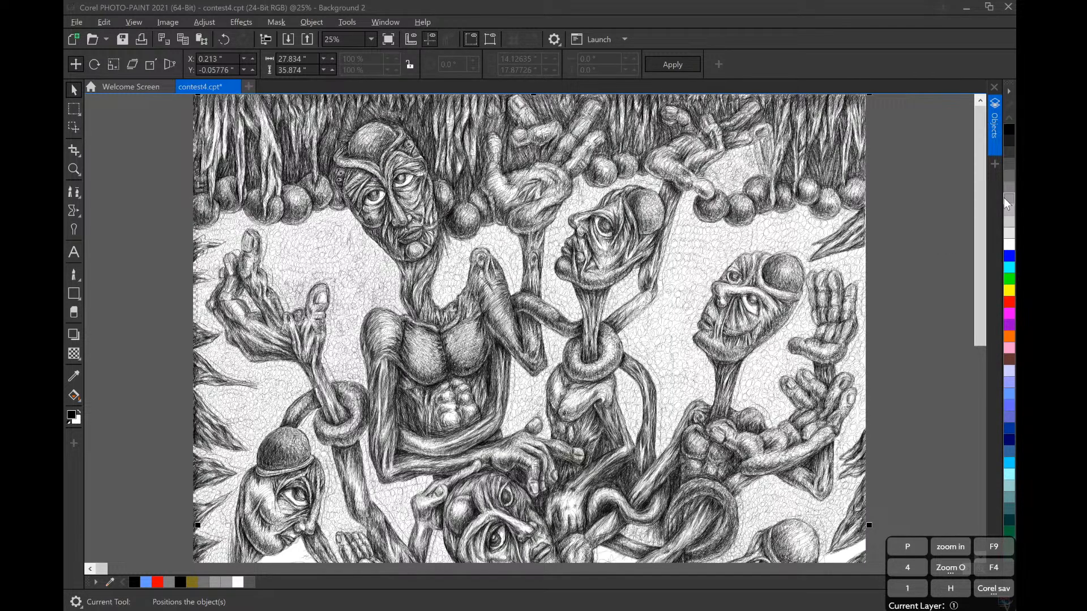
pyautogui.moveTo(980, 220); pyautogui.dragTo(989, 431)
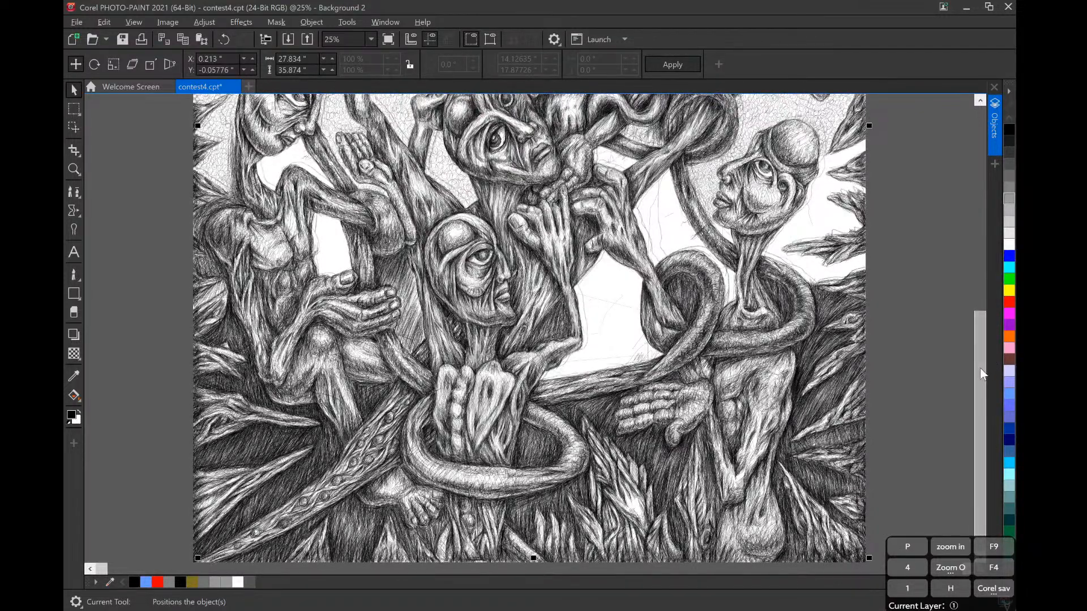
pyautogui.moveTo(981, 378); pyautogui.dragTo(983, 154)
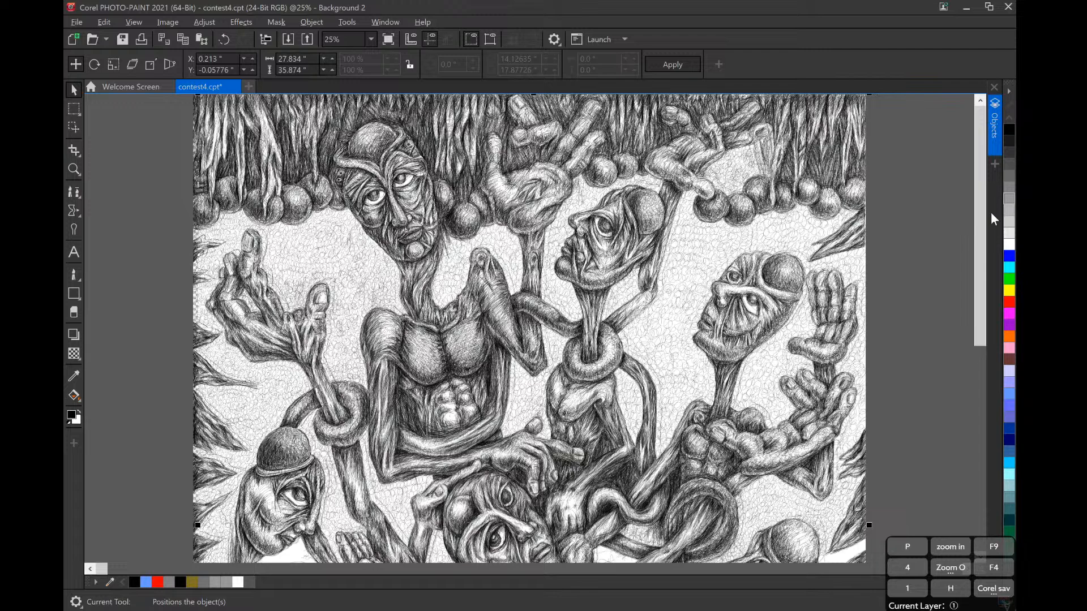
pyautogui.moveTo(980, 229); pyautogui.dragTo(988, 456)
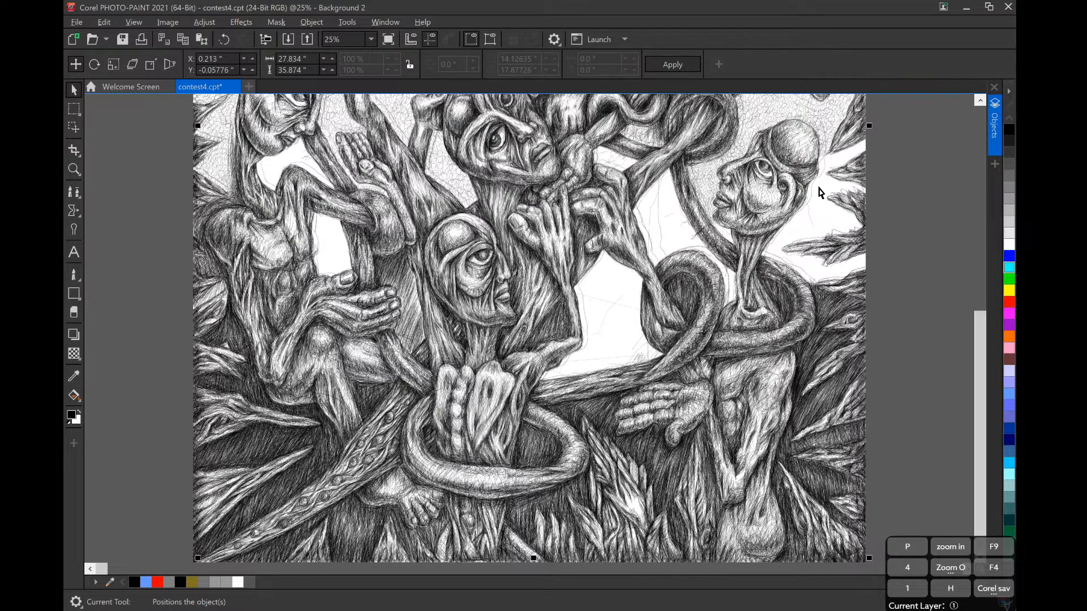
pyautogui.click(891, 178)
pyautogui.press('F4')
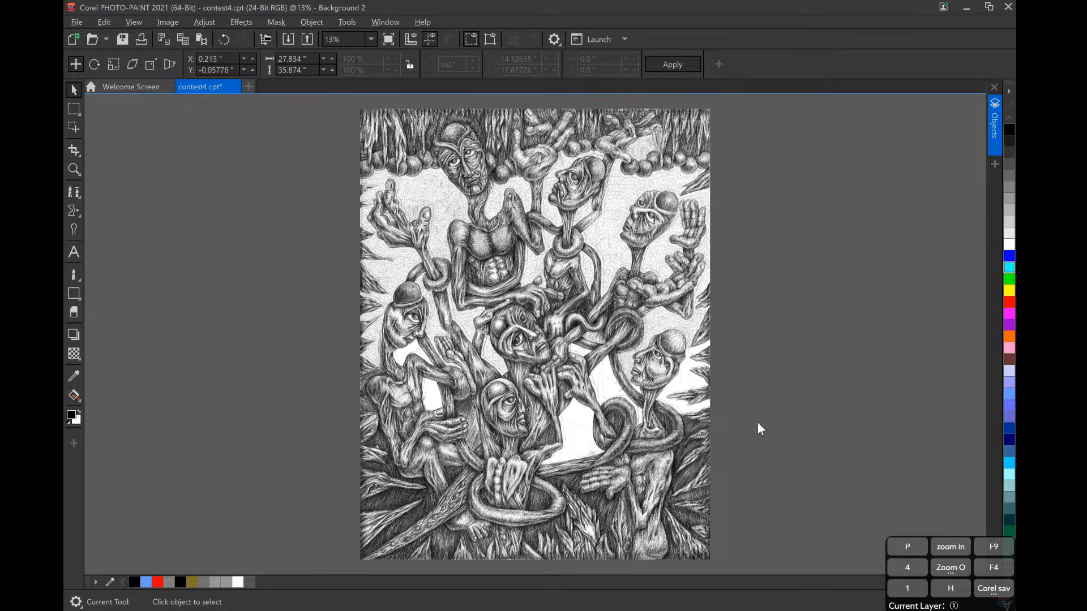